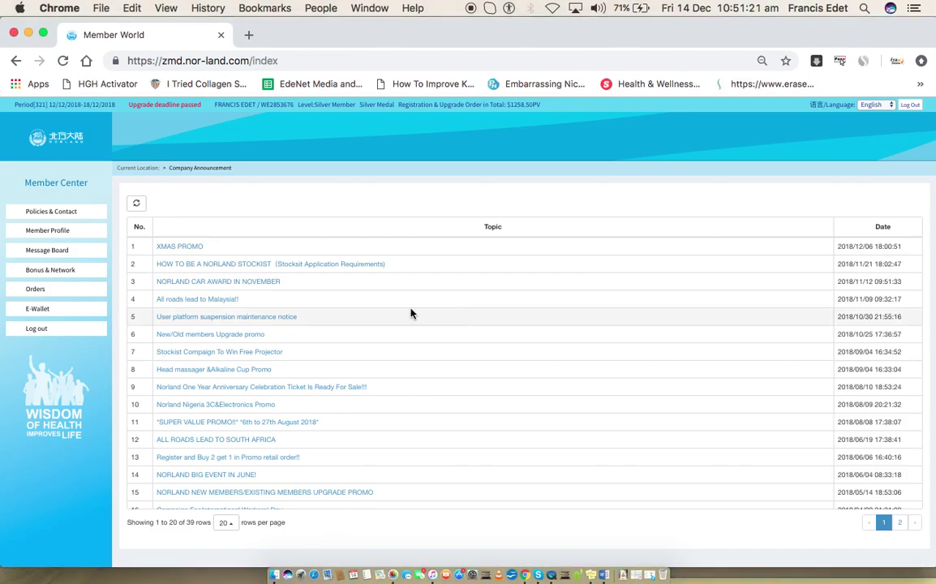
Expand the Policies & Contact, Member Profile, Message Board, Bonus & Network, Orders and E-Wallet sidebar sections
{"action": "left_click", "coordinate": [67, 211]}
{"action": "left_click", "coordinate": [62, 265]}
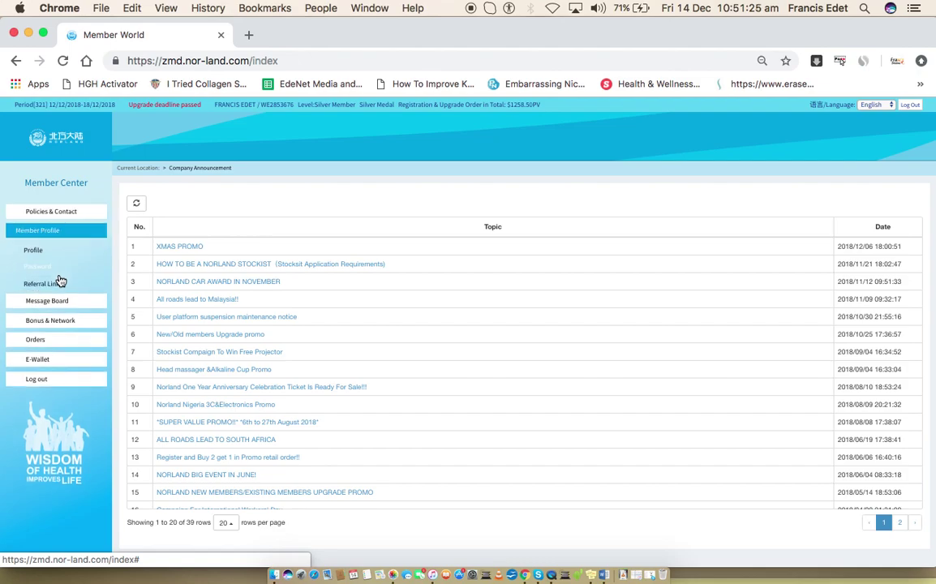
{"action": "left_click", "coordinate": [68, 303]}
{"action": "left_click", "coordinate": [54, 307]}
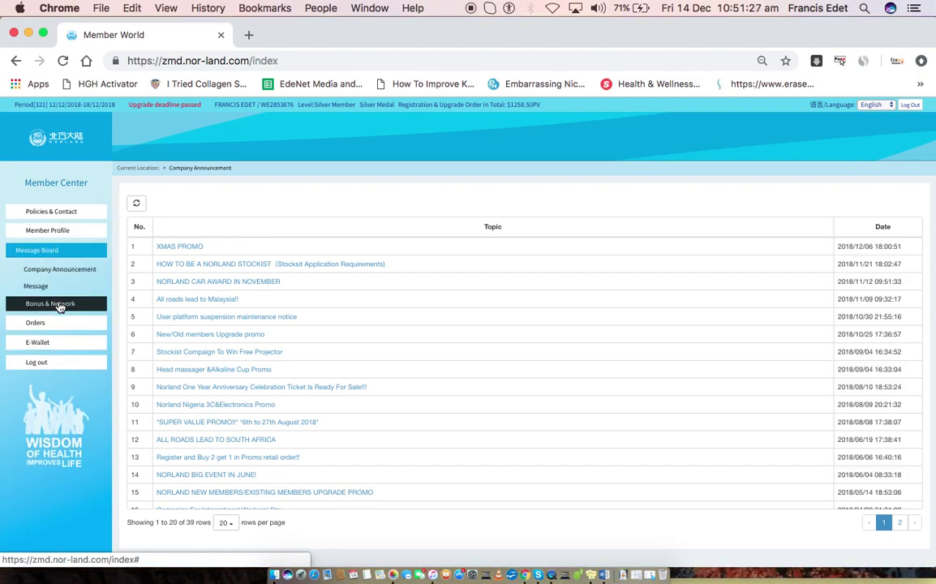
{"action": "left_click", "coordinate": [57, 390]}
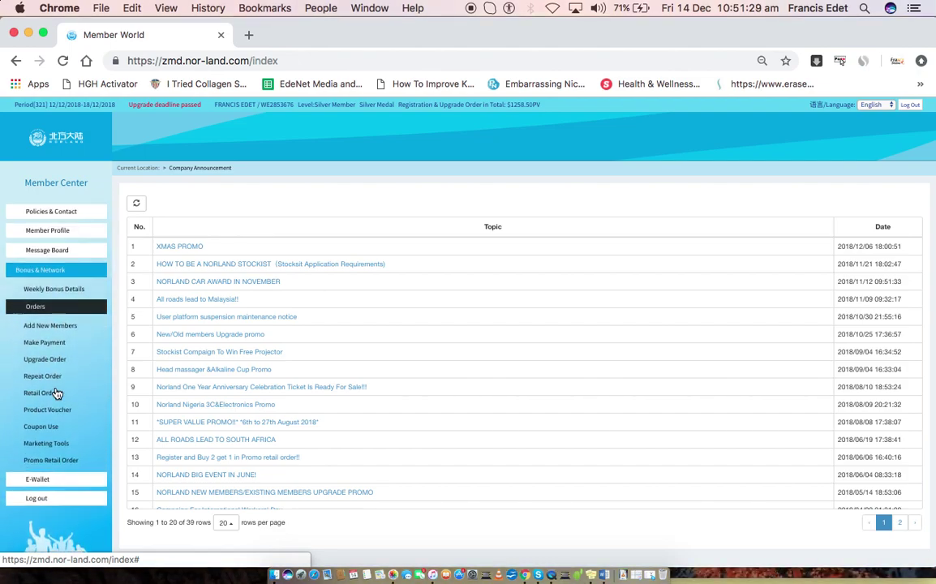
{"action": "left_click", "coordinate": [59, 496]}
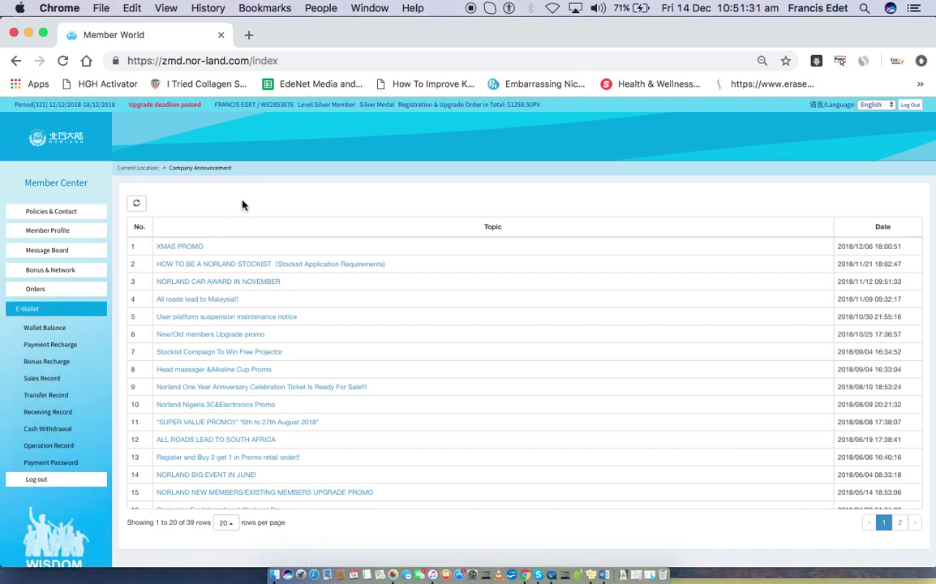
{"action": "key", "text": "super+Tab"}
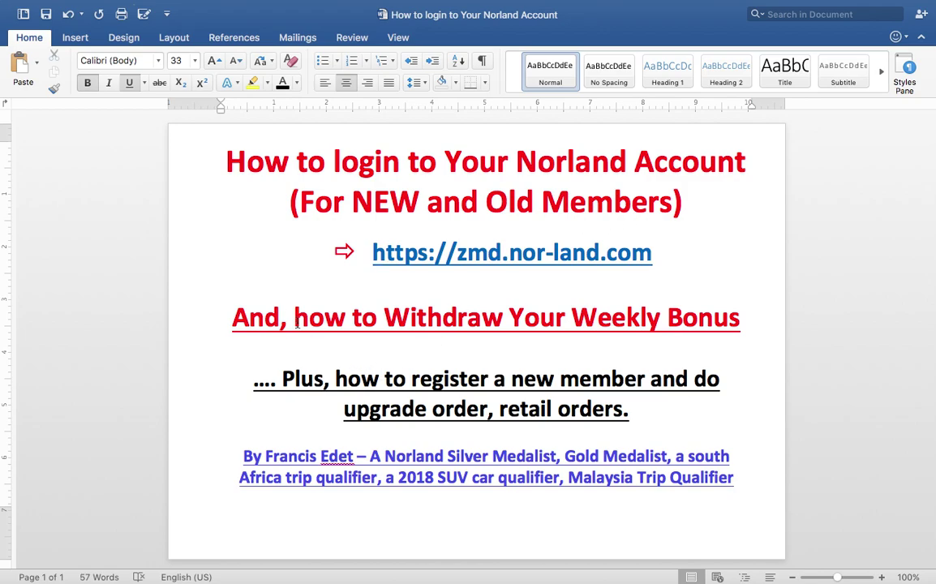
{"action": "key", "text": "super+Tab"}
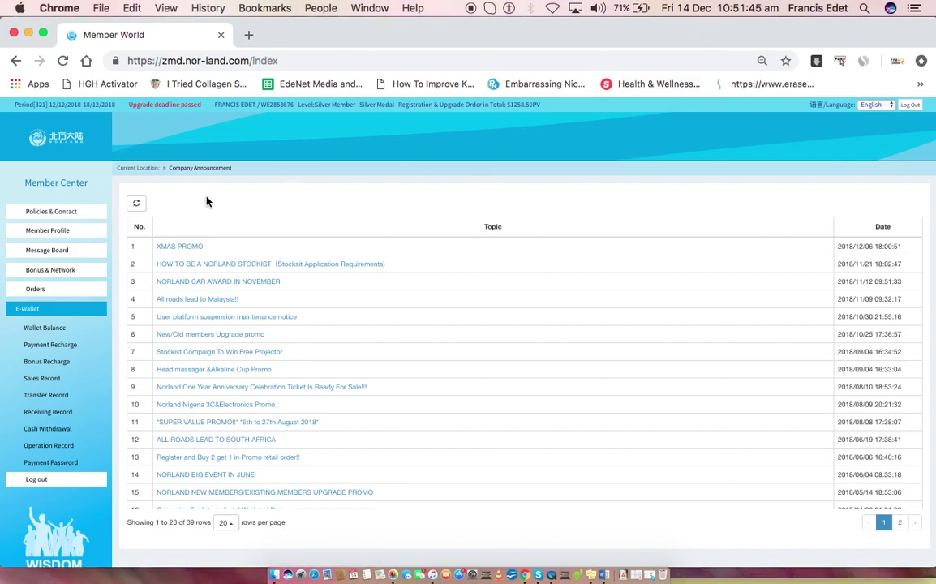
Open Weekly Bonus Details under Bonus & Network and select the latest week's NGN173796.31 total
{"action": "left_click", "coordinate": [75, 280]}
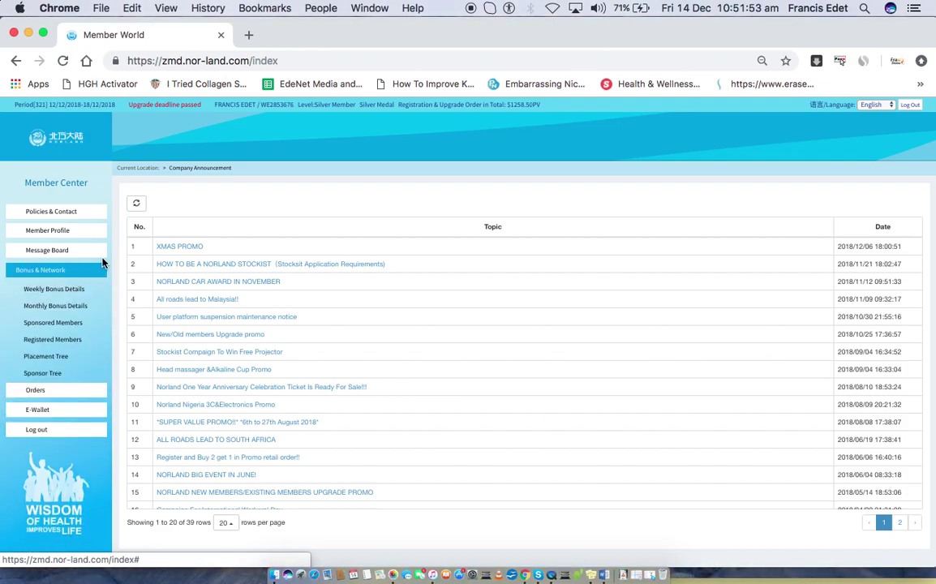
{"action": "left_click", "coordinate": [76, 290]}
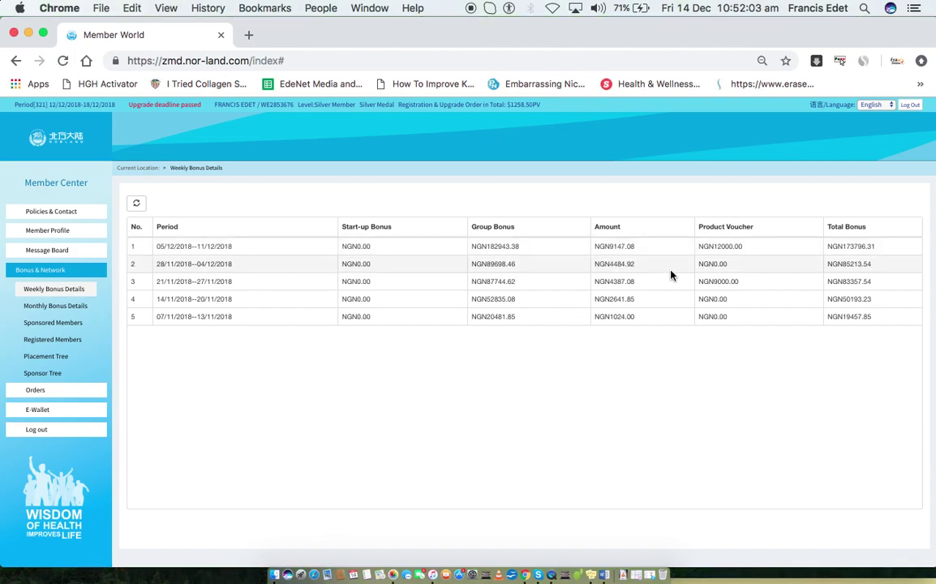
{"action": "double_click", "coordinate": [855, 247]}
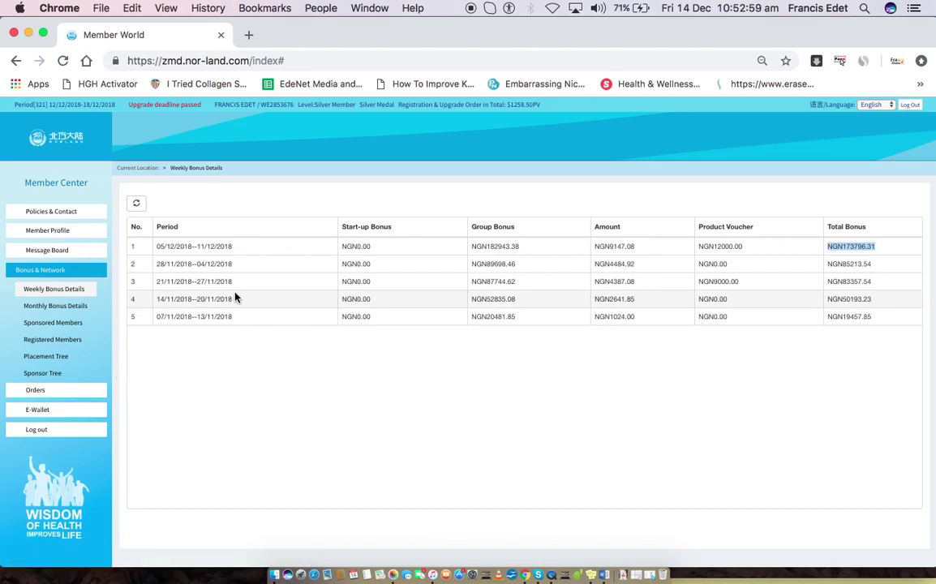
{"action": "left_click", "coordinate": [87, 305]}
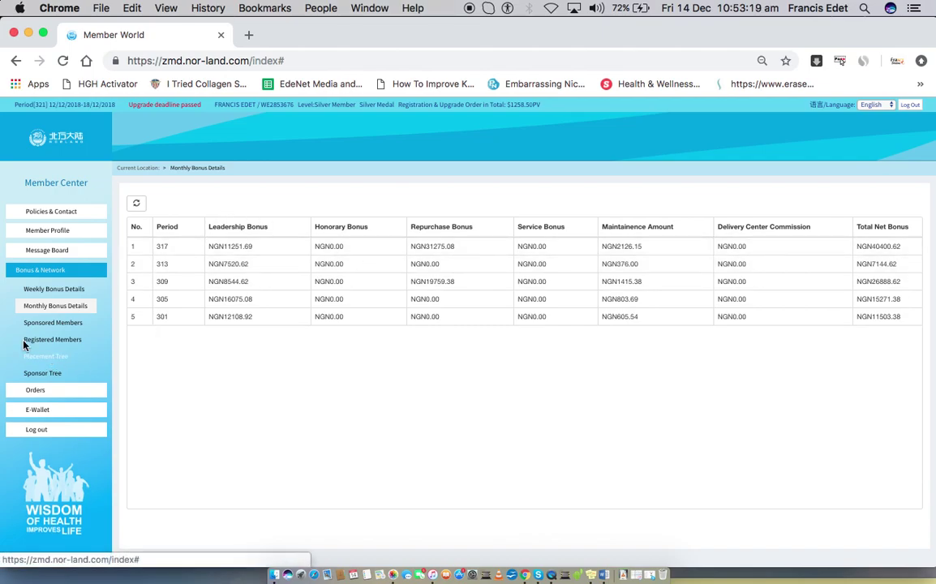
{"action": "left_click", "coordinate": [39, 290]}
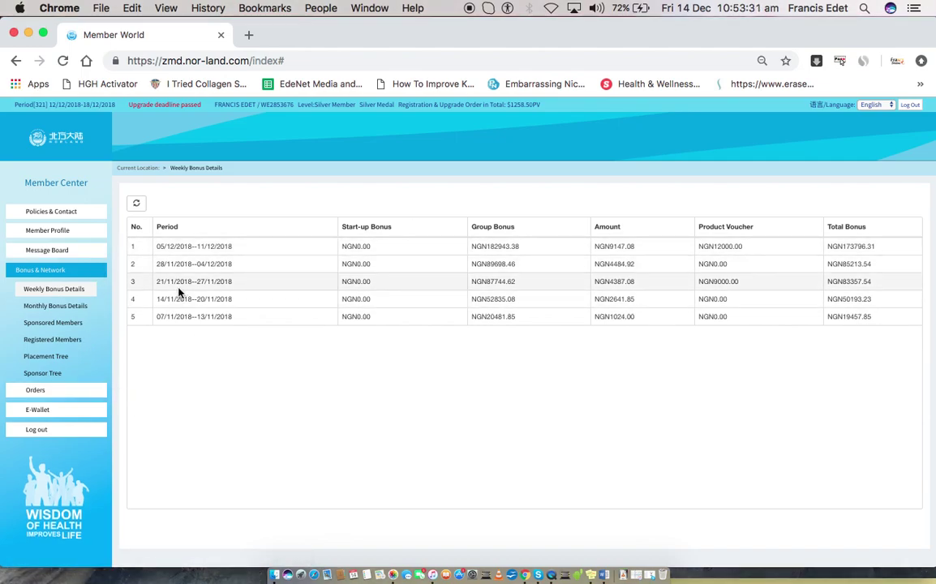
{"action": "left_click", "coordinate": [60, 411]}
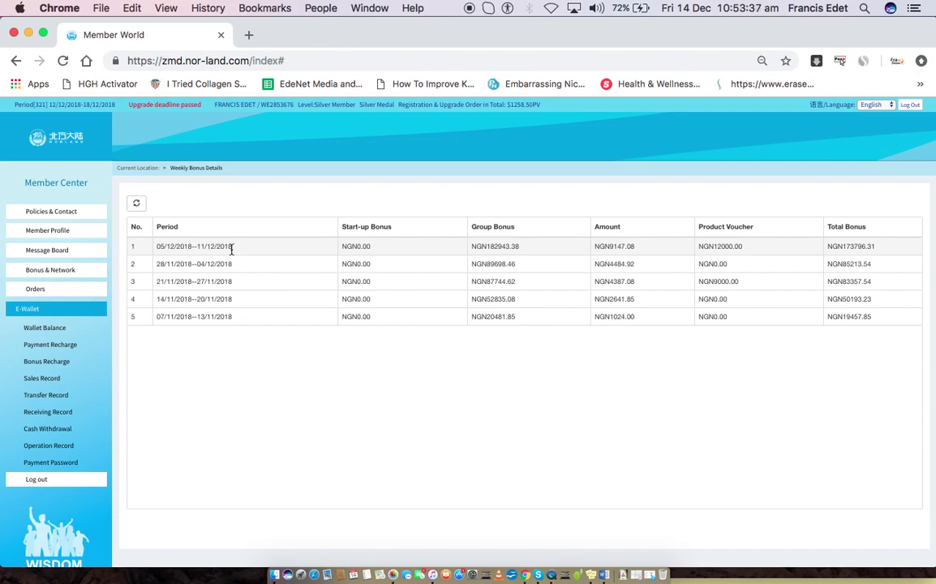
{"action": "left_click", "coordinate": [52, 328]}
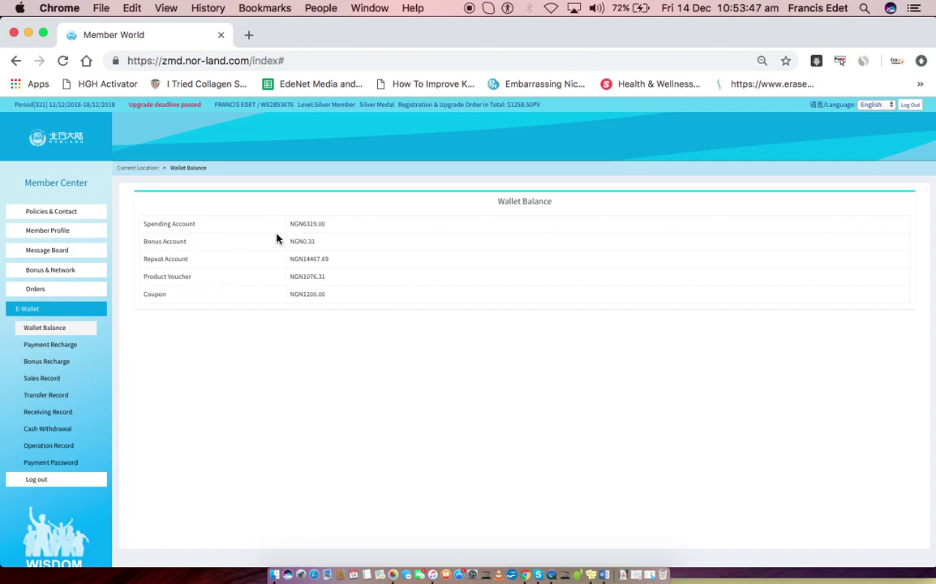
{"action": "left_click", "coordinate": [46, 291]}
{"action": "left_click", "coordinate": [63, 269]}
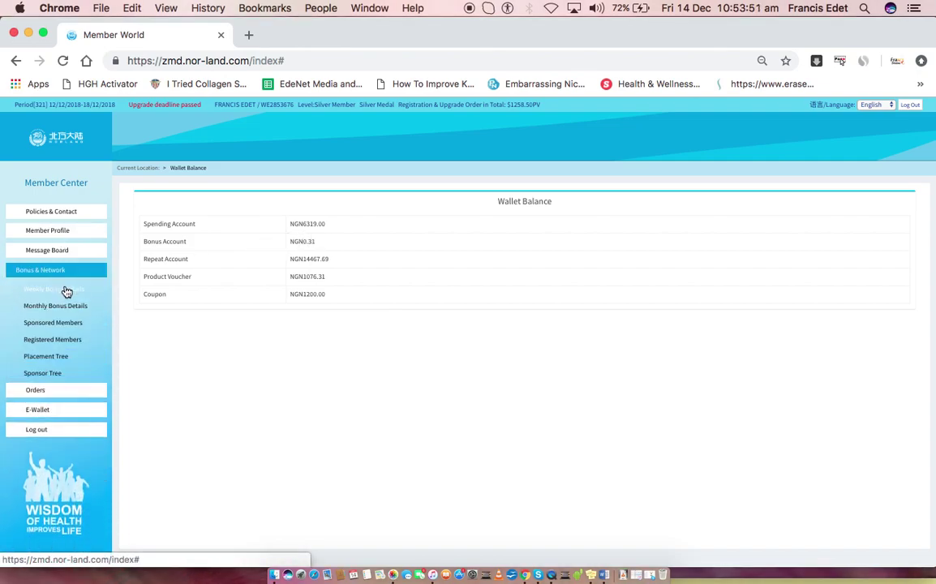
{"action": "left_click", "coordinate": [66, 290]}
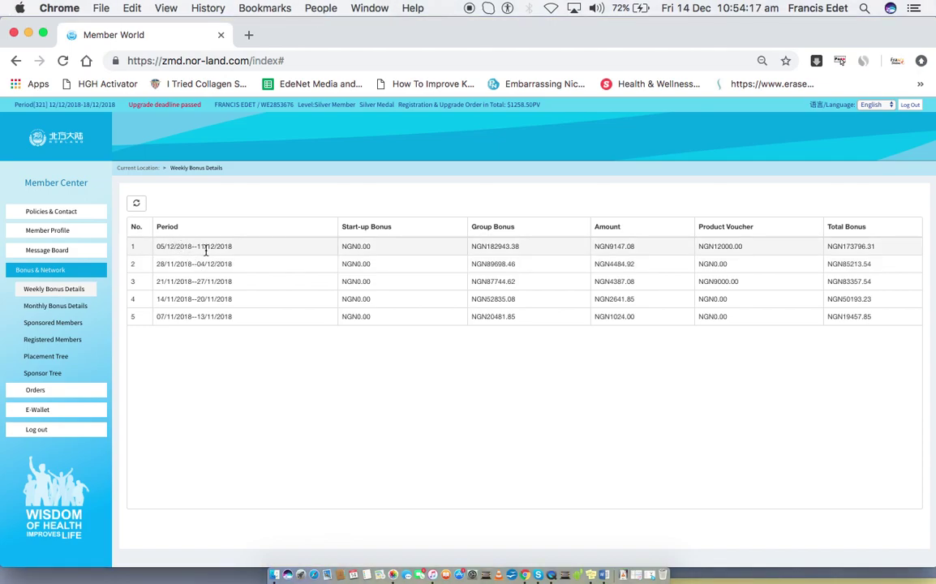
Open web.whatsapp.com in a new tab, then return to the portal's E-Wallet section
{"action": "left_click", "coordinate": [248, 35]}
{"action": "type", "text": "w"}
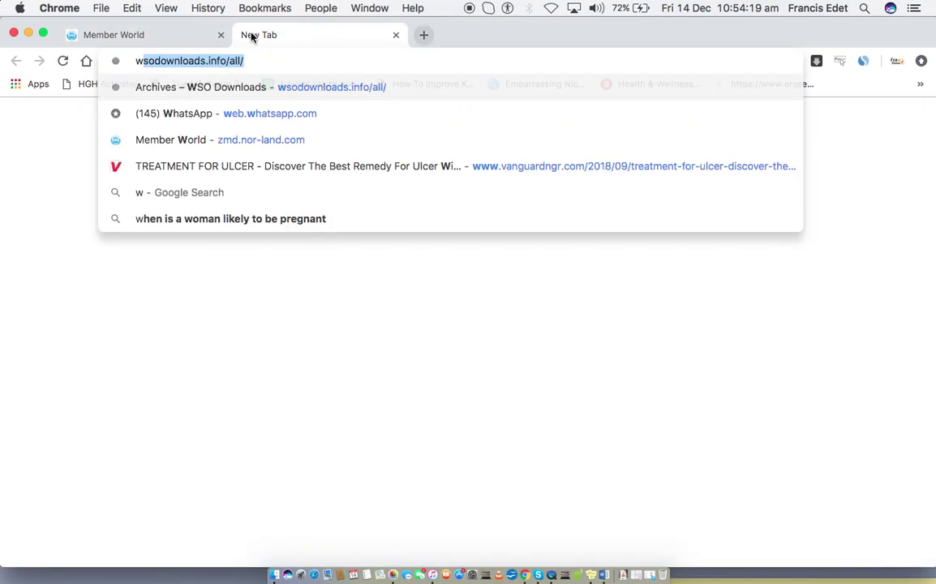
{"action": "type", "text": "e"}
{"action": "key", "text": "Return"}
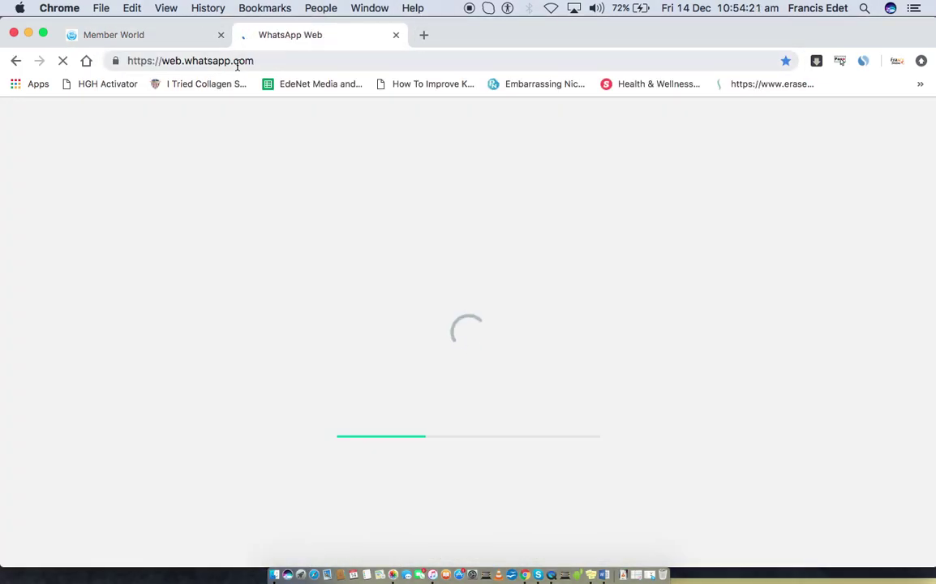
{"action": "left_click", "coordinate": [163, 39]}
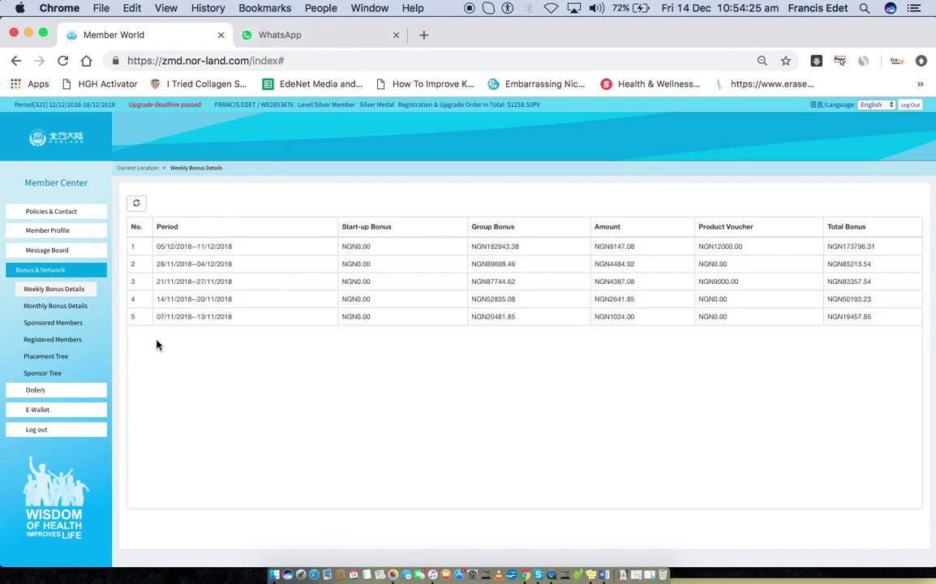
{"action": "left_click", "coordinate": [57, 420]}
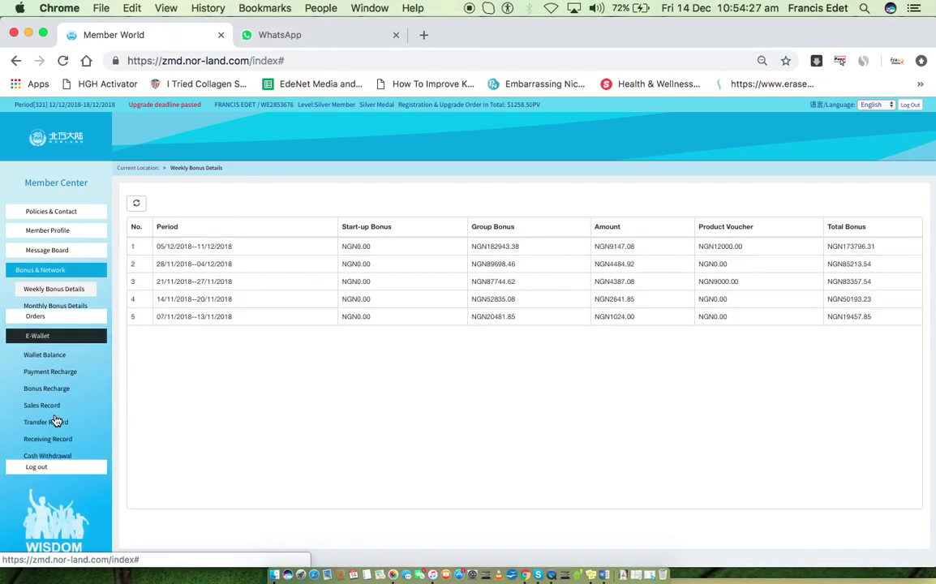
Open Wallet Balance, then the Transfer Record listing 51 wallet transfers
{"action": "left_click", "coordinate": [57, 327]}
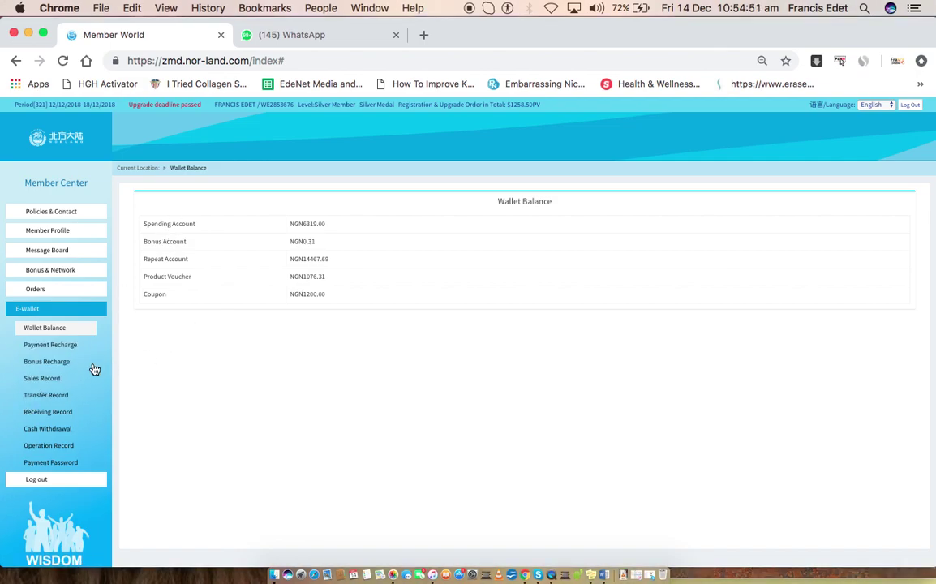
{"action": "left_click", "coordinate": [45, 395]}
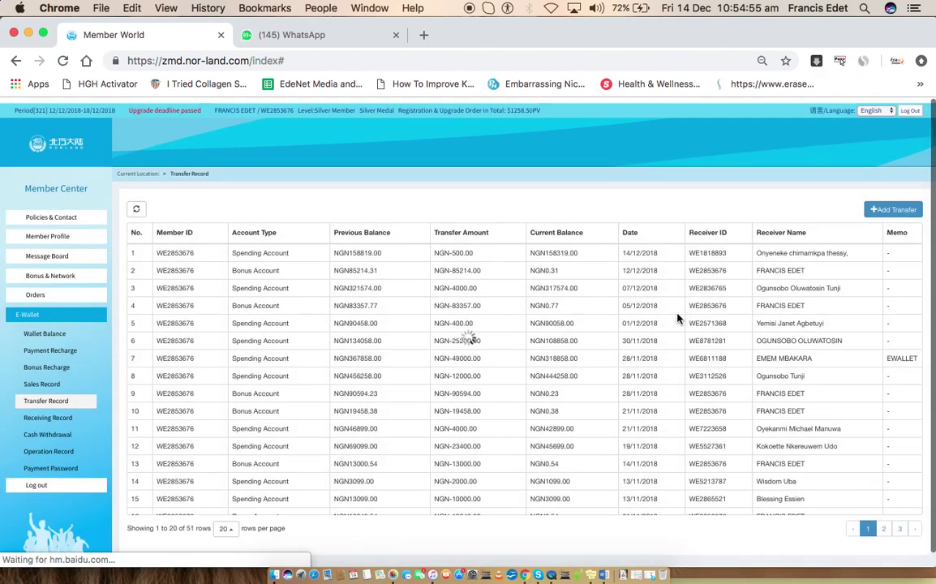
Copy the second row's receiver ID and start a 0.10 NGN transfer out of the bonus account
{"action": "right_click", "coordinate": [702, 265]}
{"action": "key", "text": "super+c"}
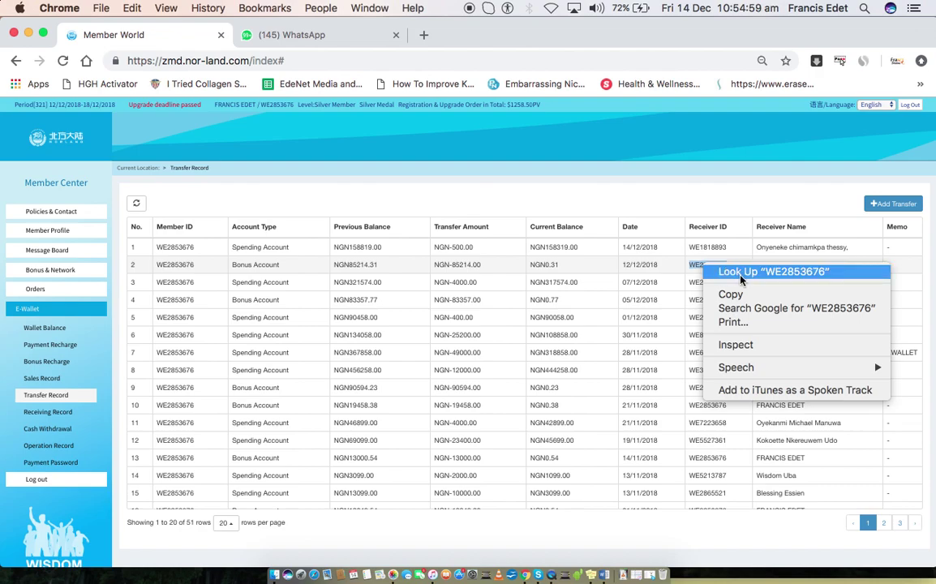
{"action": "left_click", "coordinate": [706, 294]}
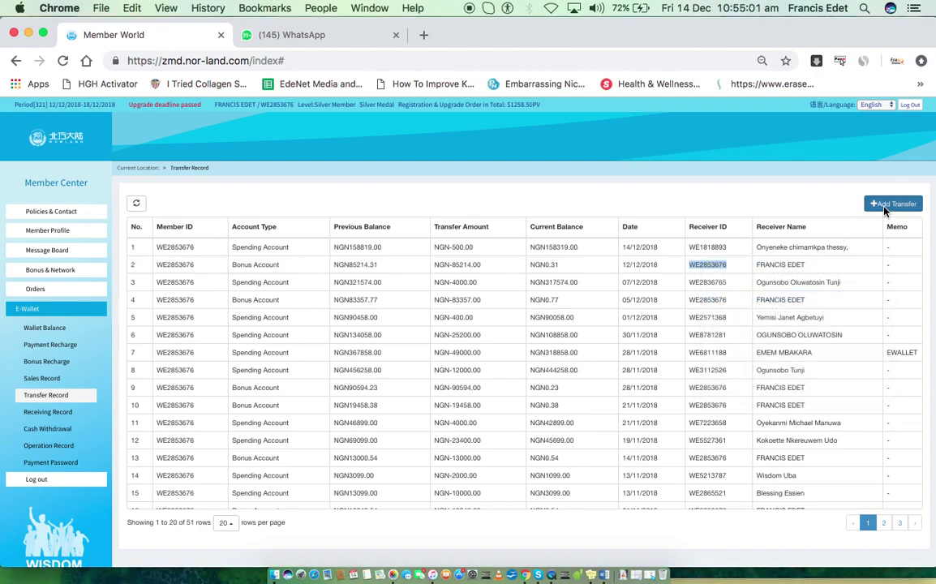
{"action": "left_click", "coordinate": [884, 208]}
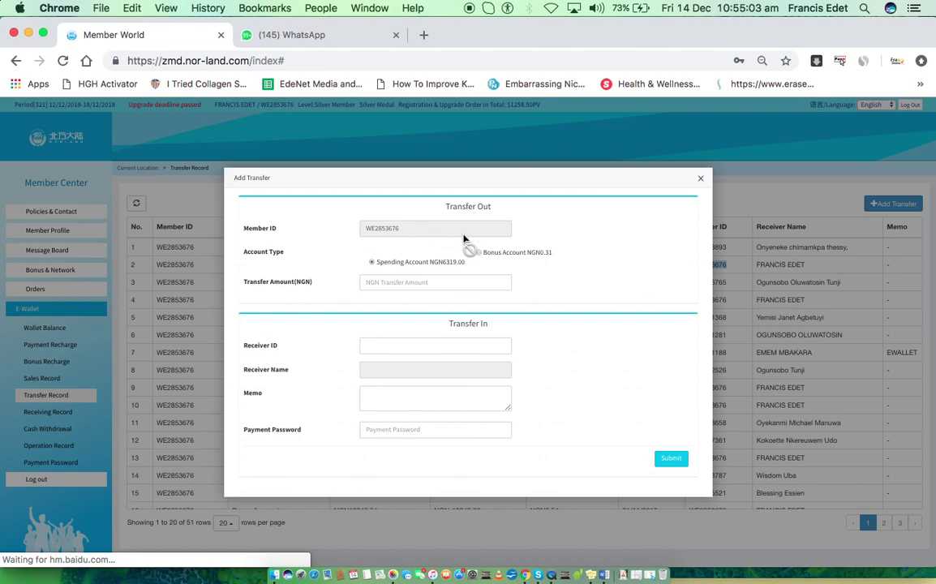
{"action": "left_click", "coordinate": [496, 254]}
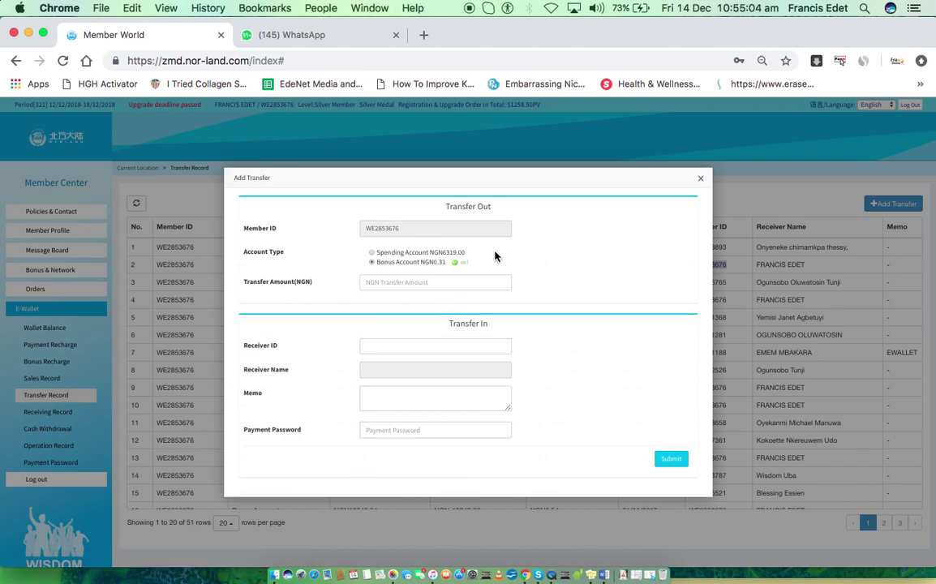
{"action": "left_click", "coordinate": [399, 283]}
{"action": "type", "text": "10"}
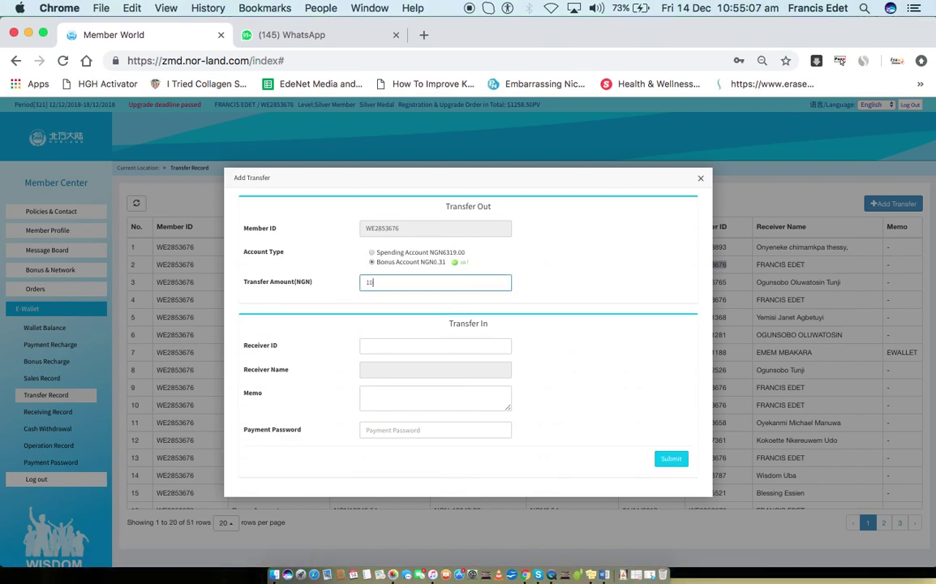
{"action": "key", "text": "BackSpace"}
{"action": "key", "text": "BackSpace"}
{"action": "type", "text": "0.10"}
Paste the copied receiver ID, enter the payment password and submit the transfer successfully
{"action": "left_click", "coordinate": [393, 347]}
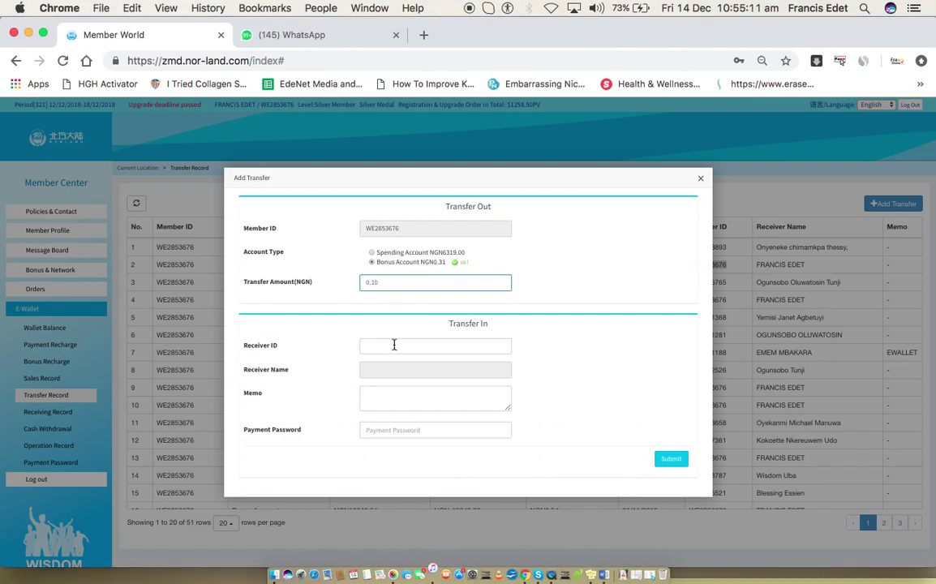
{"action": "key", "text": "super+v"}
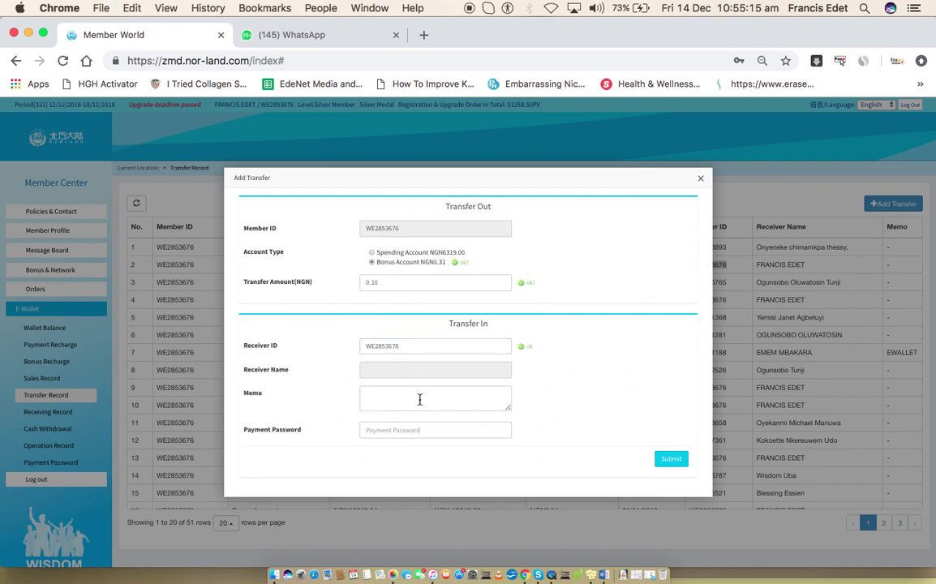
{"action": "left_click", "coordinate": [393, 432]}
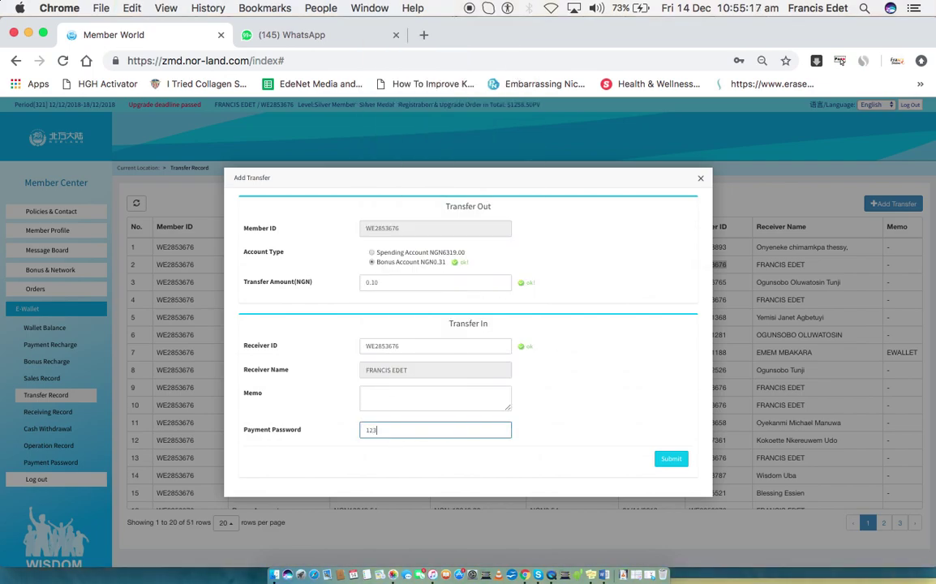
{"action": "left_click", "coordinate": [609, 420]}
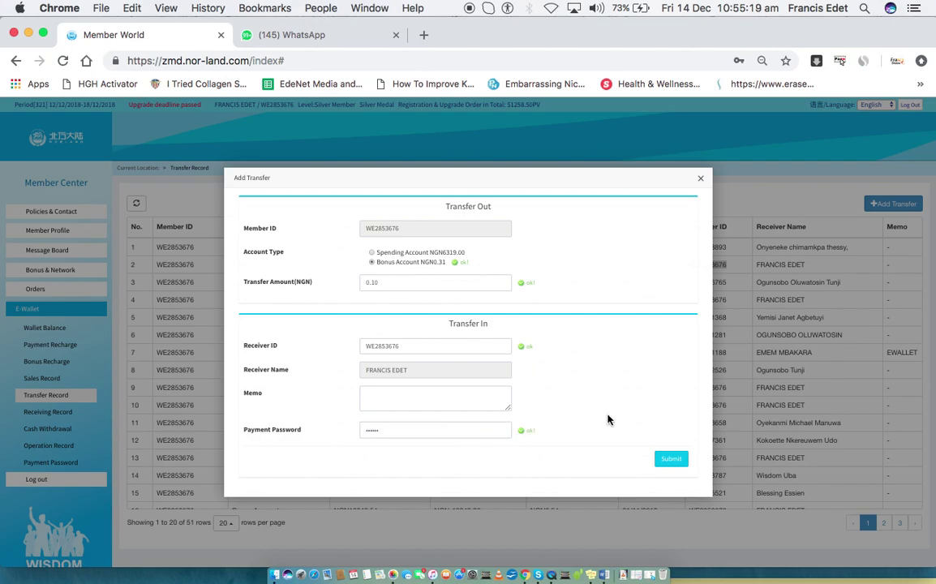
{"action": "left_click", "coordinate": [675, 459]}
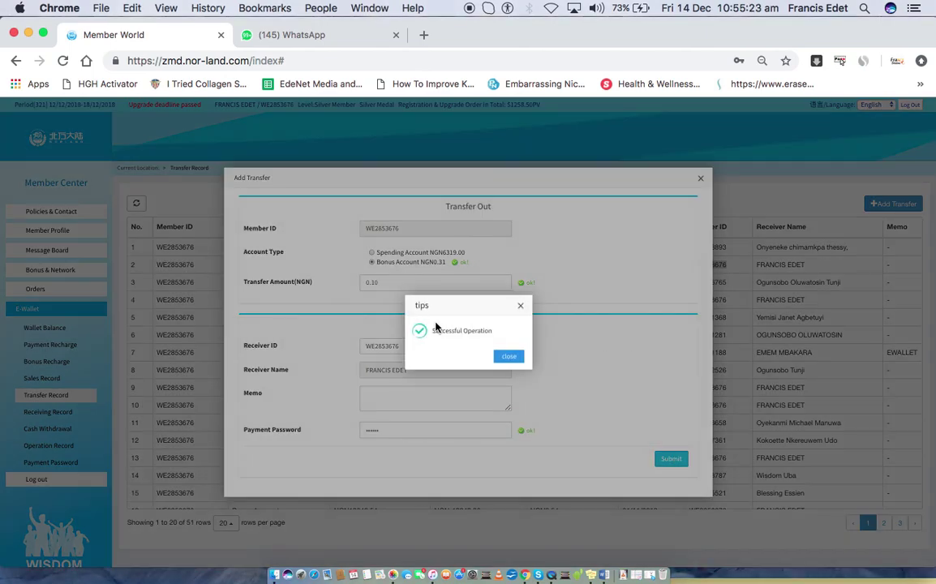
{"action": "left_click", "coordinate": [508, 357]}
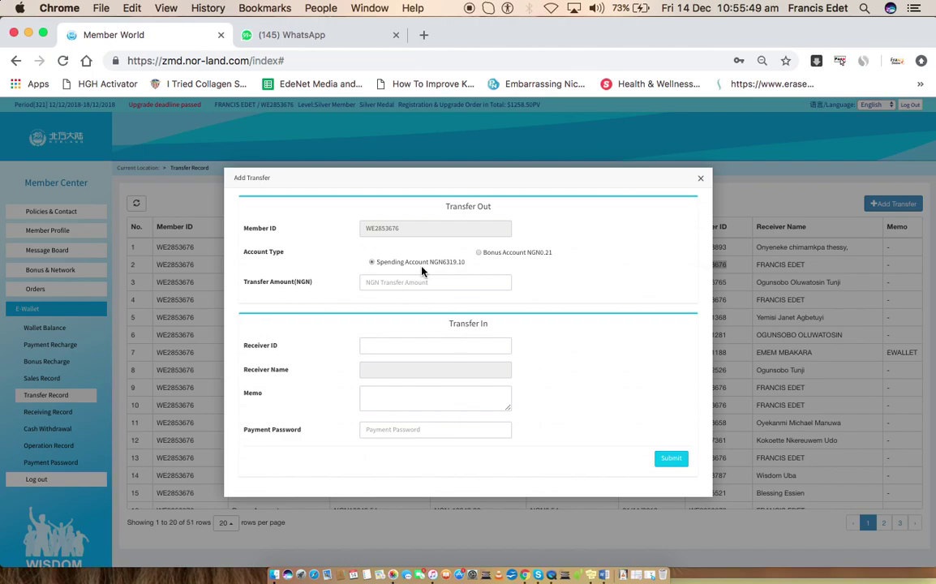
Close the Add Transfer form, review the Transfer Record table, and switch to the Word title page
{"action": "left_click", "coordinate": [701, 182]}
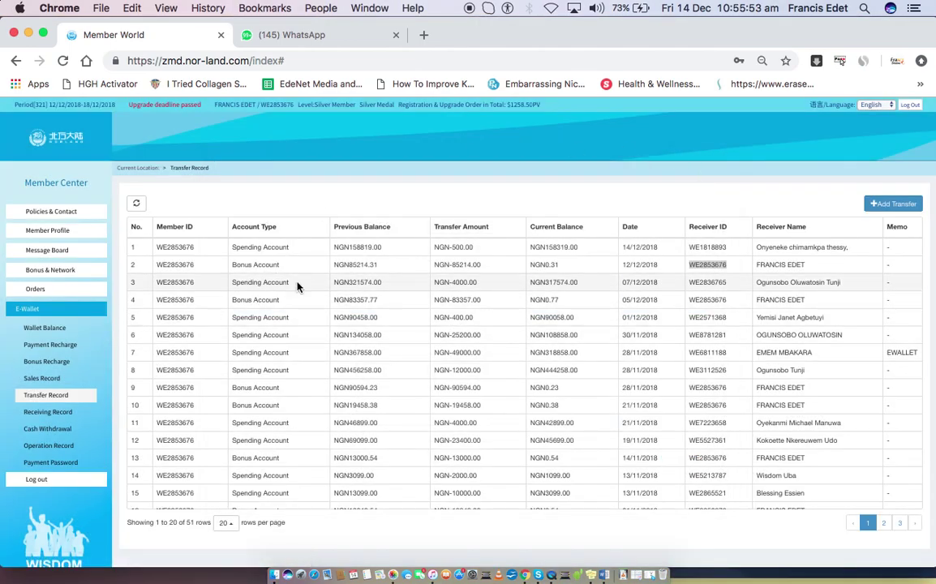
{"action": "scroll", "coordinate": [484, 321], "scroll_direction": "down", "scroll_amount": 5}
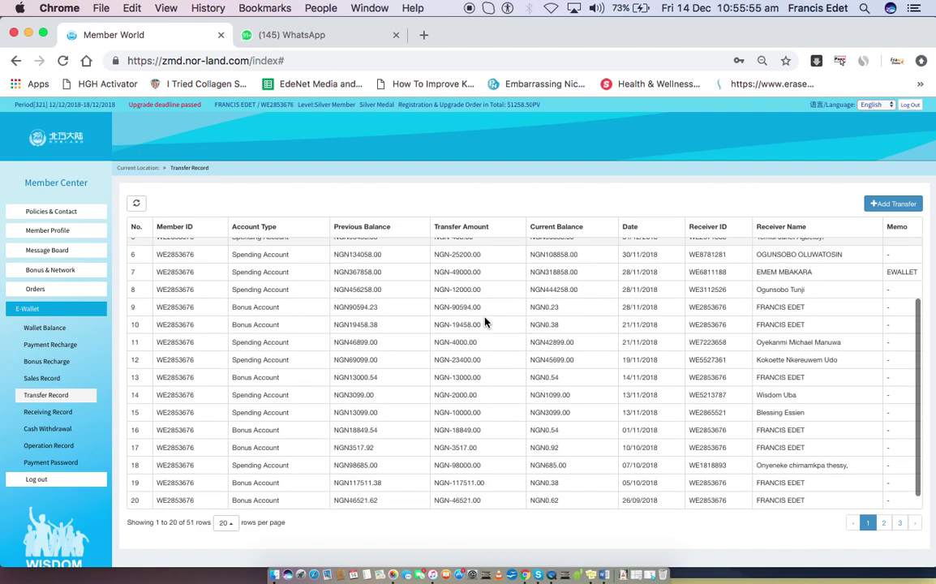
{"action": "scroll", "coordinate": [484, 321], "scroll_direction": "up", "scroll_amount": 5}
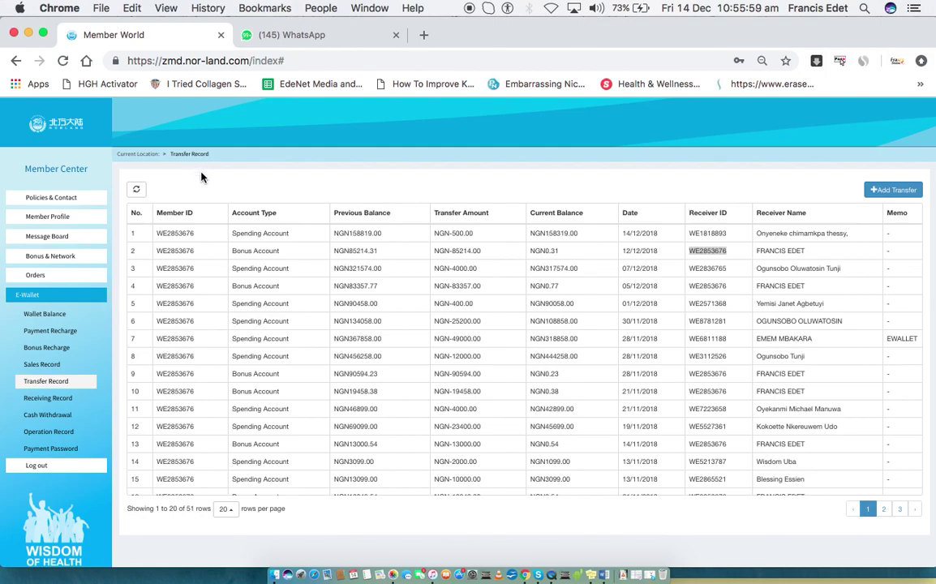
{"action": "key", "text": "super+Tab"}
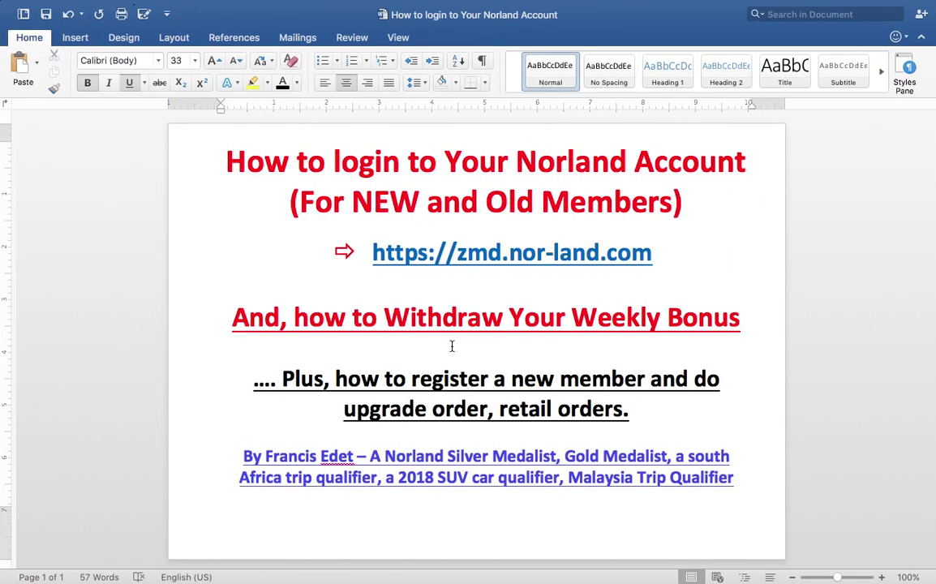
Switch from Word back to the Norland Transfer Record page
{"action": "key", "text": "super+Tab"}
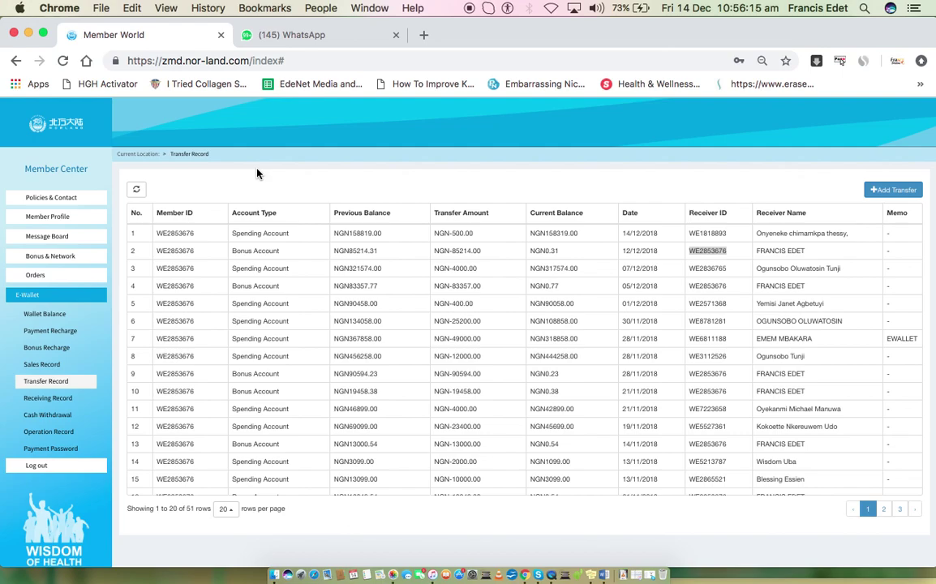
View and zoom the NGN12,000.00 transfer-success screenshot in the unread WhatsApp chat, then return to Member World
{"action": "left_click", "coordinate": [334, 37]}
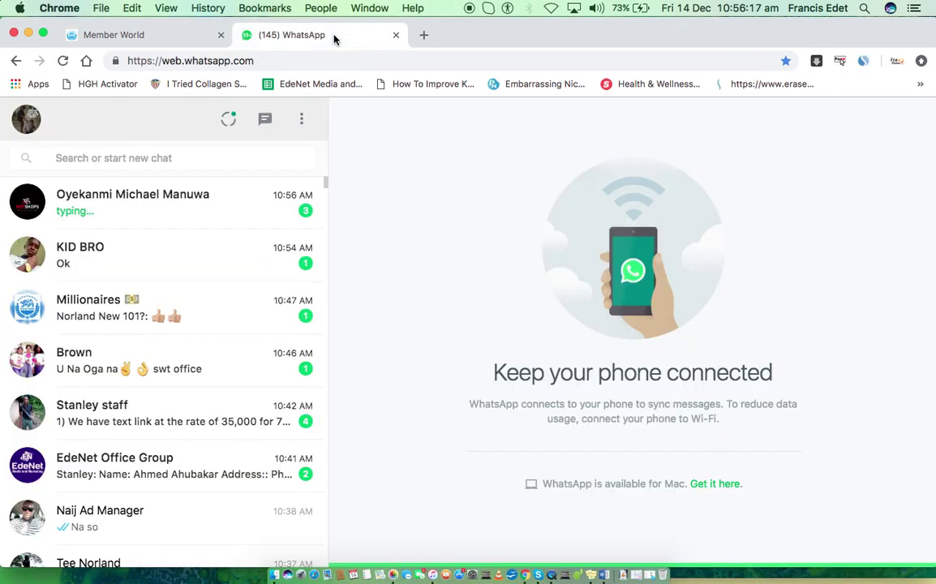
{"action": "left_click", "coordinate": [171, 203]}
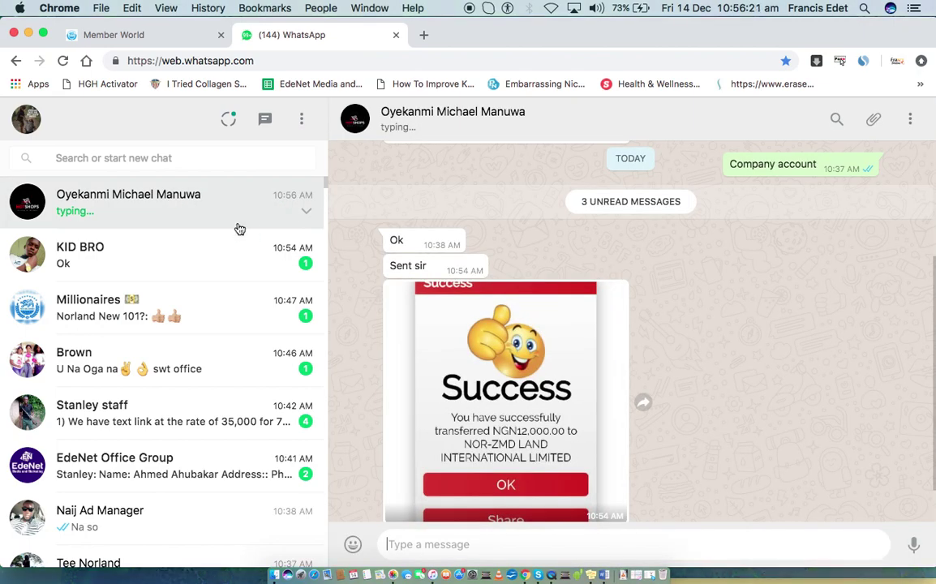
{"action": "left_click", "coordinate": [528, 326]}
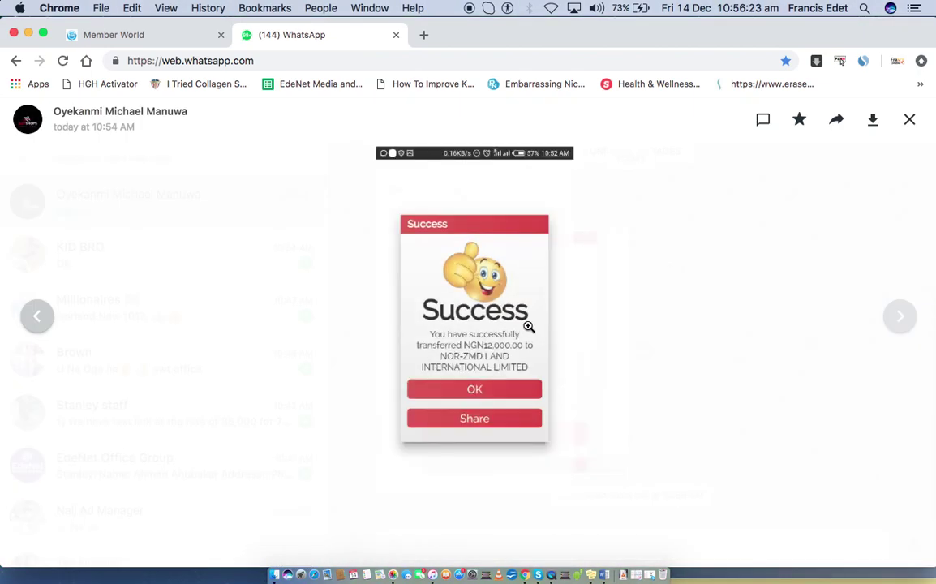
{"action": "left_click", "coordinate": [484, 350]}
{"action": "left_click", "coordinate": [483, 350]}
{"action": "left_click", "coordinate": [483, 350]}
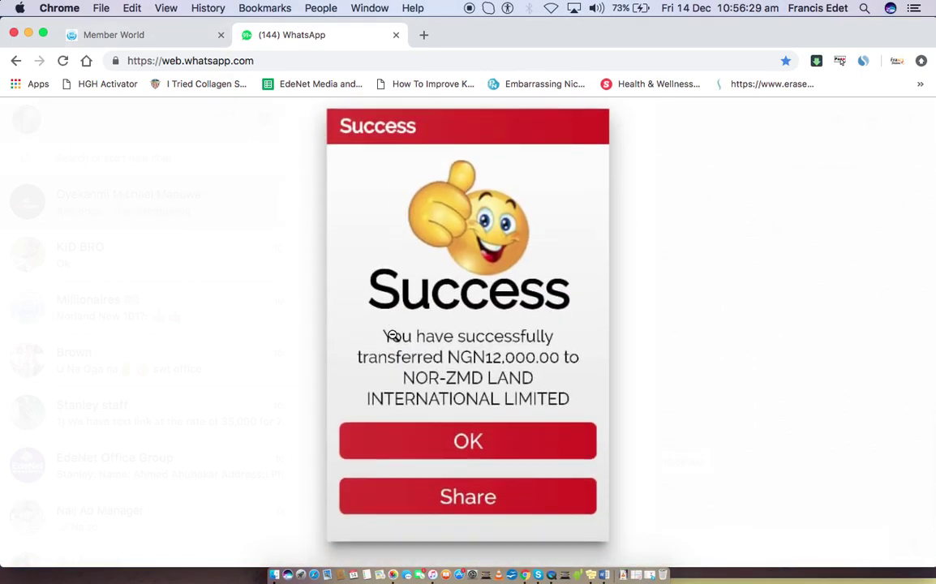
{"action": "left_click", "coordinate": [168, 35]}
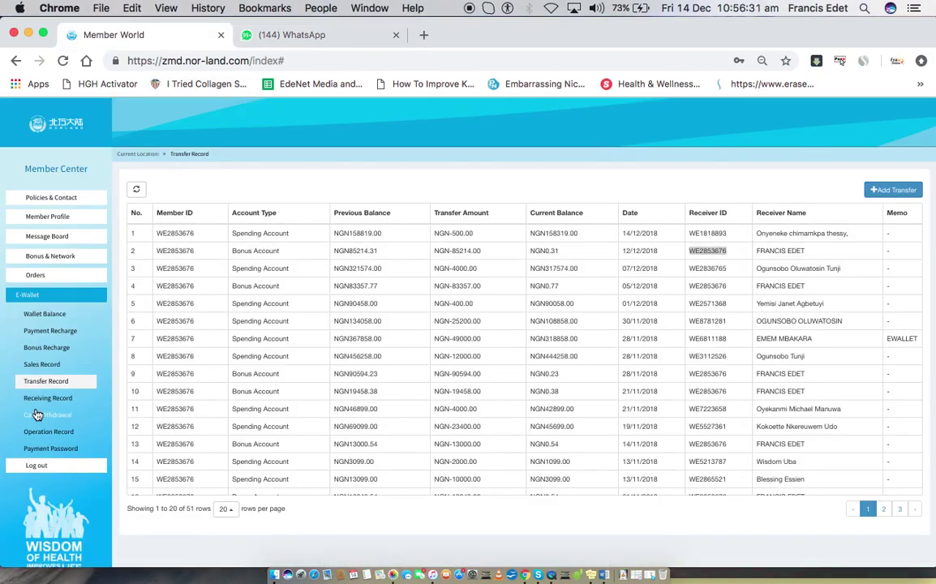
Open Payment Recharge and copy the depositor name from the 11/12/2018 NGN12000.00 row
{"action": "left_click", "coordinate": [59, 336]}
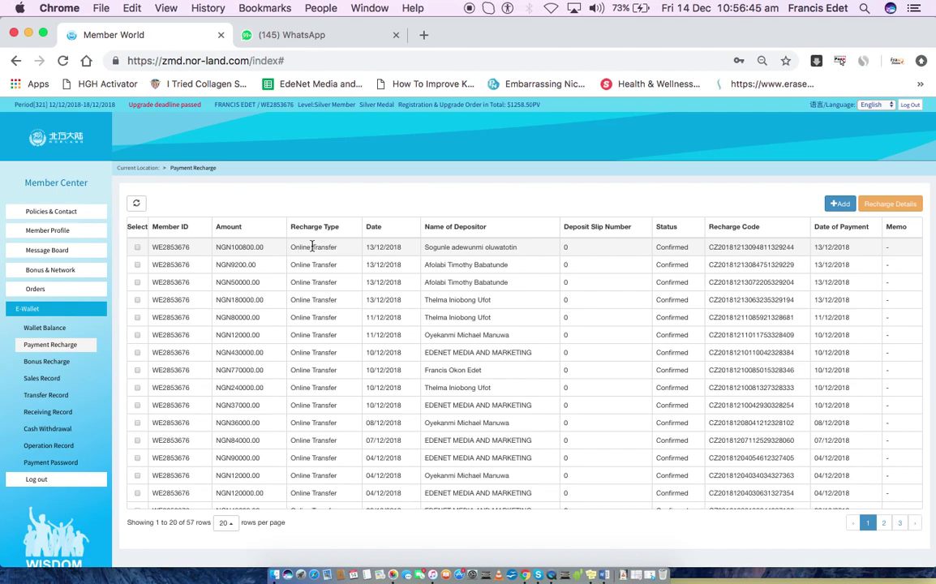
{"action": "triple_click", "coordinate": [435, 335]}
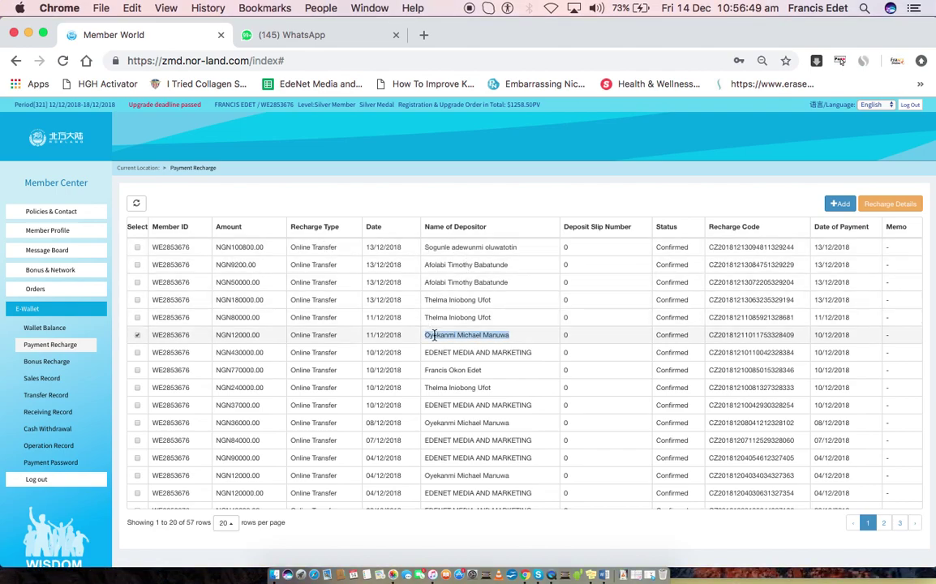
{"action": "right_click", "coordinate": [434, 336]}
{"action": "left_click", "coordinate": [464, 365]}
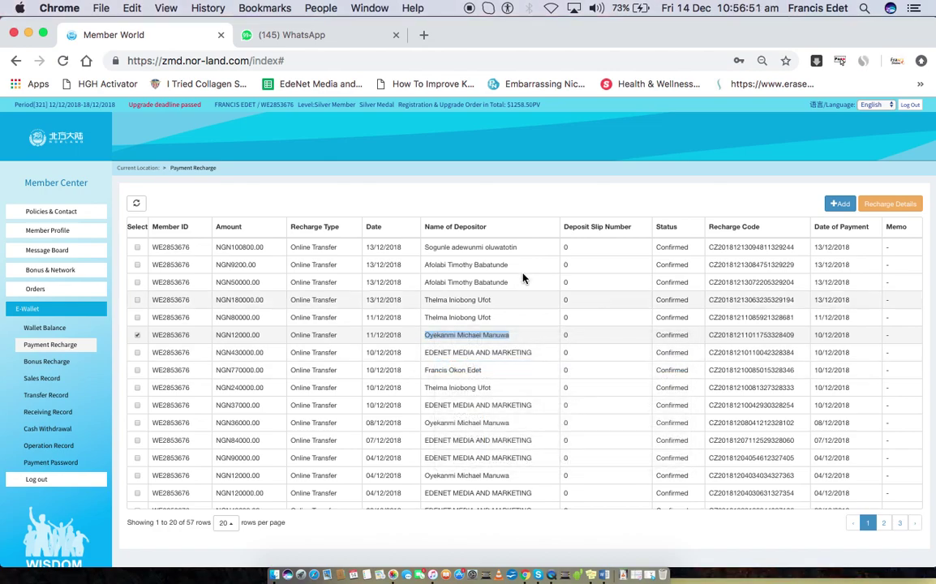
Start a 12000 NGN recharge of type Online Transfer with payment date 14 December 2018
{"action": "left_click", "coordinate": [841, 204]}
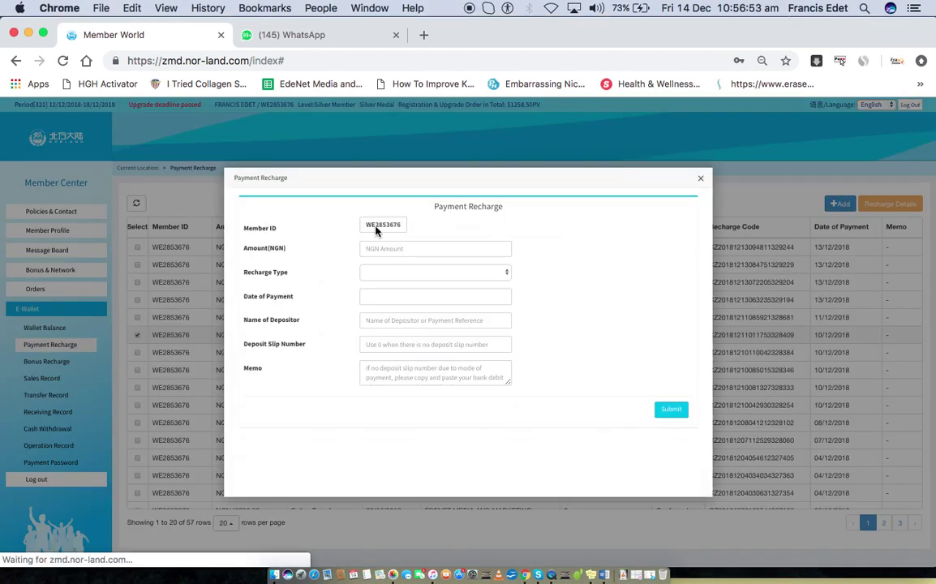
{"action": "left_click", "coordinate": [394, 249]}
{"action": "type", "text": "12000"}
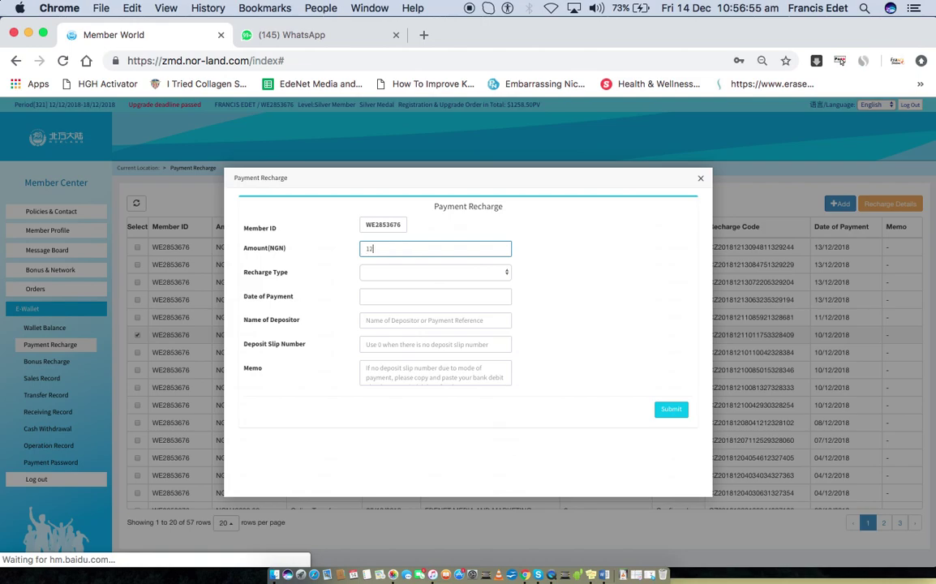
{"action": "left_click", "coordinate": [330, 36]}
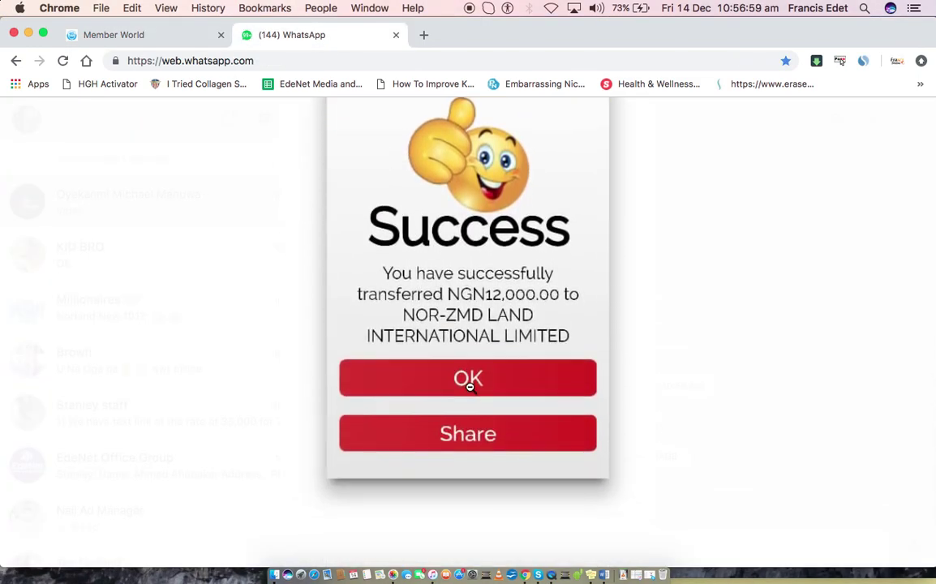
{"action": "left_click", "coordinate": [172, 45]}
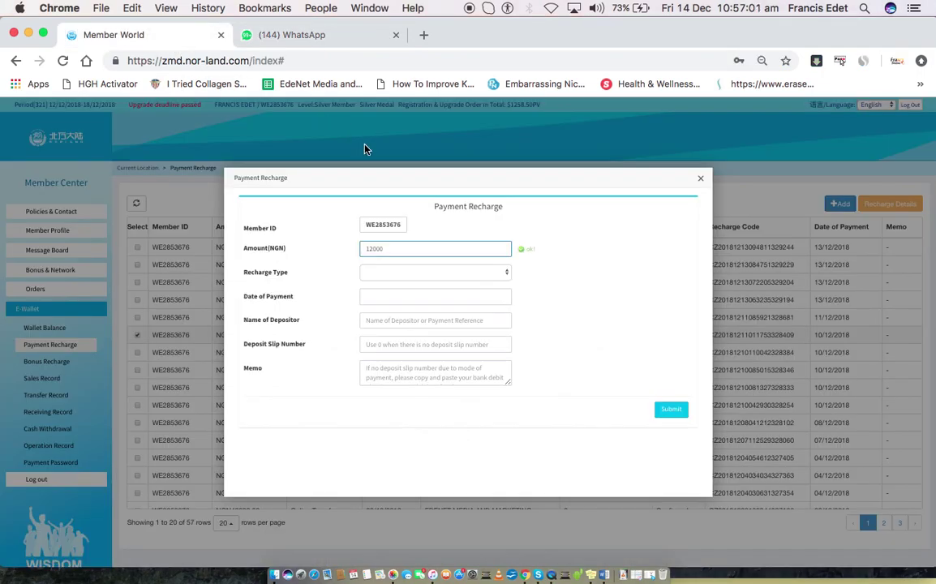
{"action": "left_click", "coordinate": [379, 276]}
{"action": "left_click", "coordinate": [404, 288]}
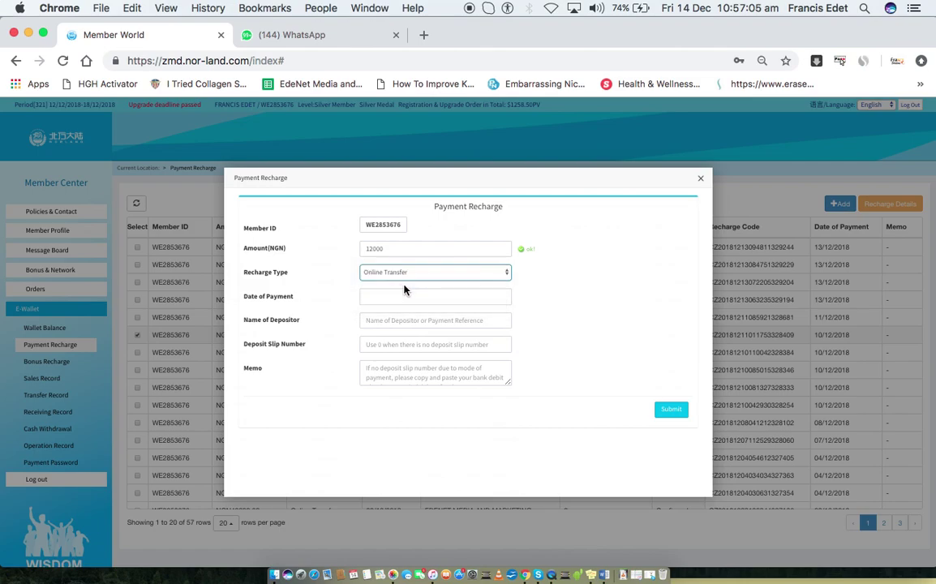
{"action": "left_click", "coordinate": [403, 297]}
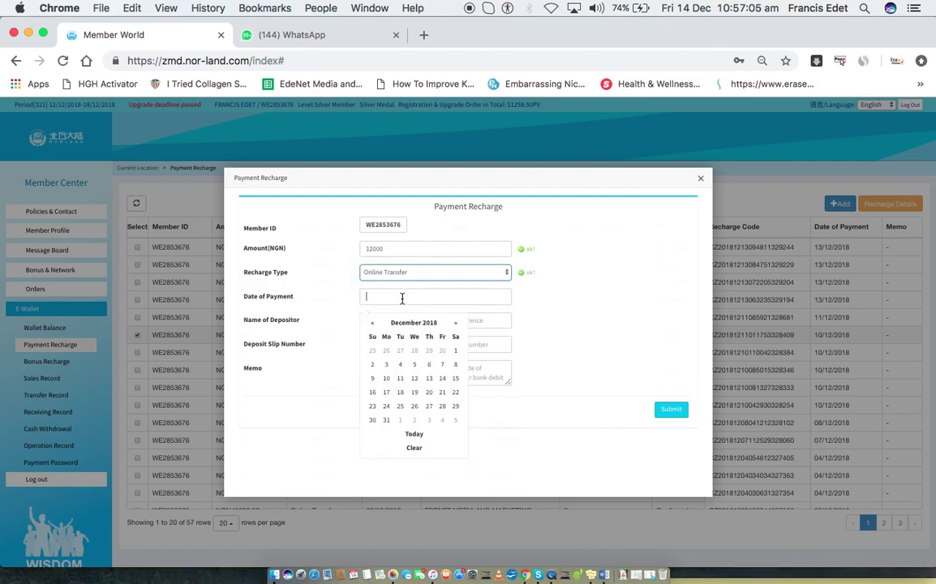
{"action": "left_click", "coordinate": [443, 379]}
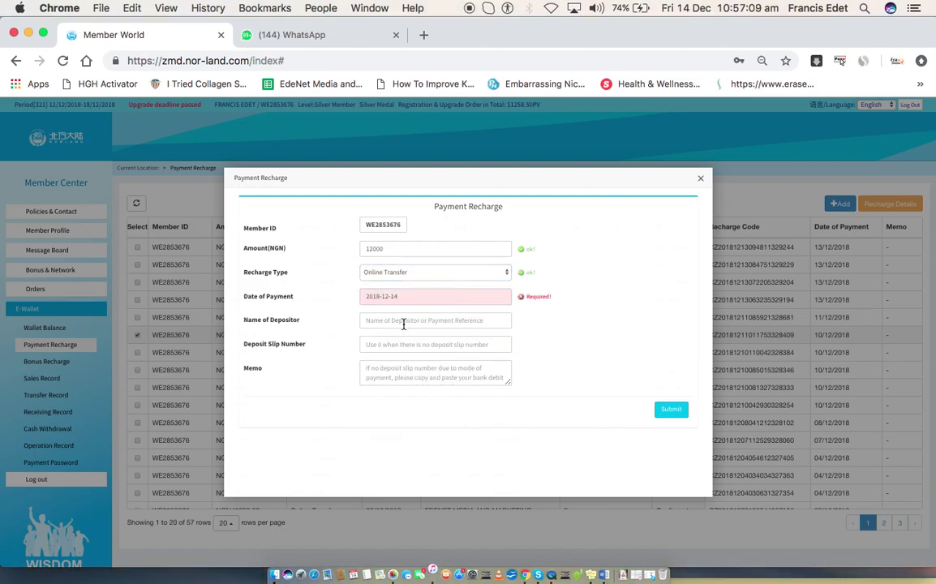
Enter the depositor's full name, slip number 0 and memo 'I did a', then submit and view the details
{"action": "left_click", "coordinate": [403, 323]}
{"action": "key", "text": "Tab"}
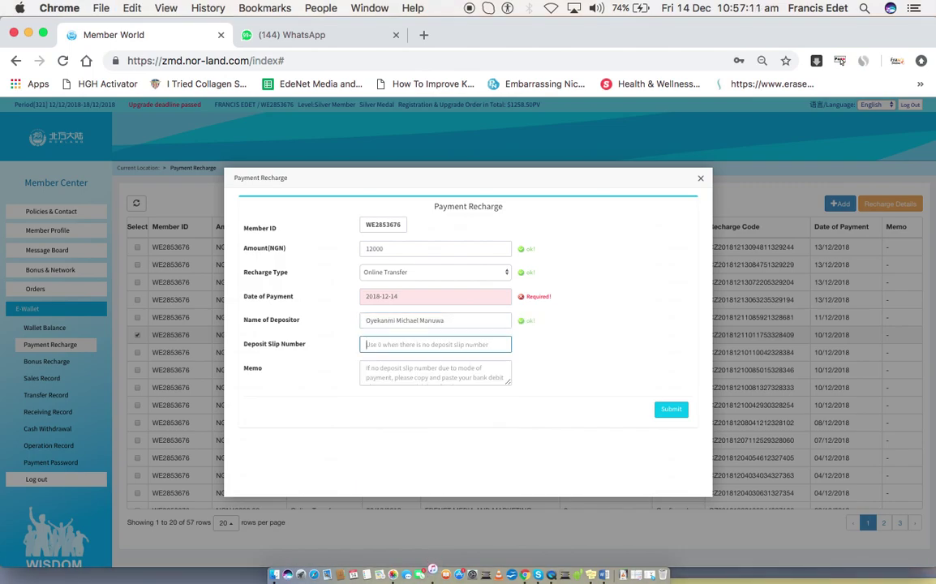
{"action": "type", "text": "0"}
{"action": "key", "text": "Tab"}
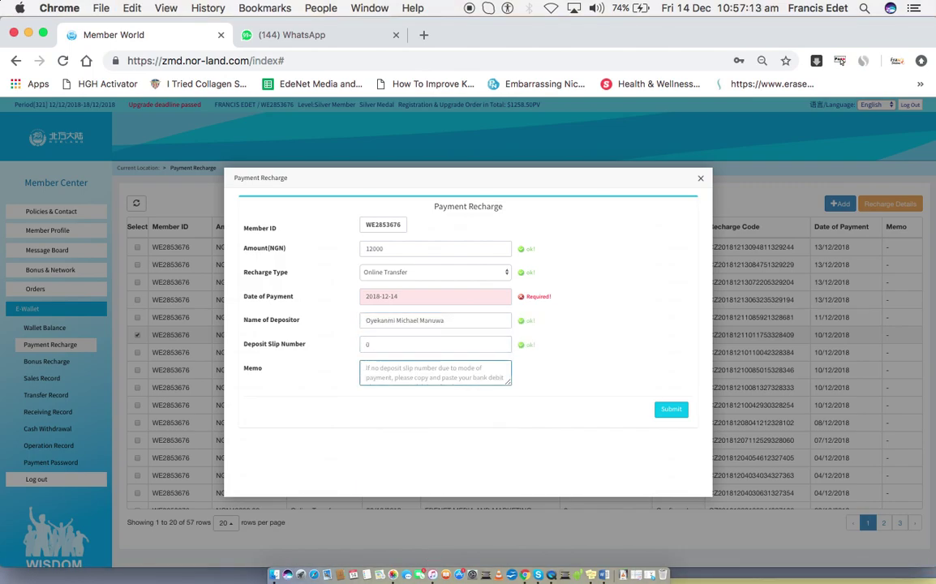
{"action": "type", "text": "I did a transfer"}
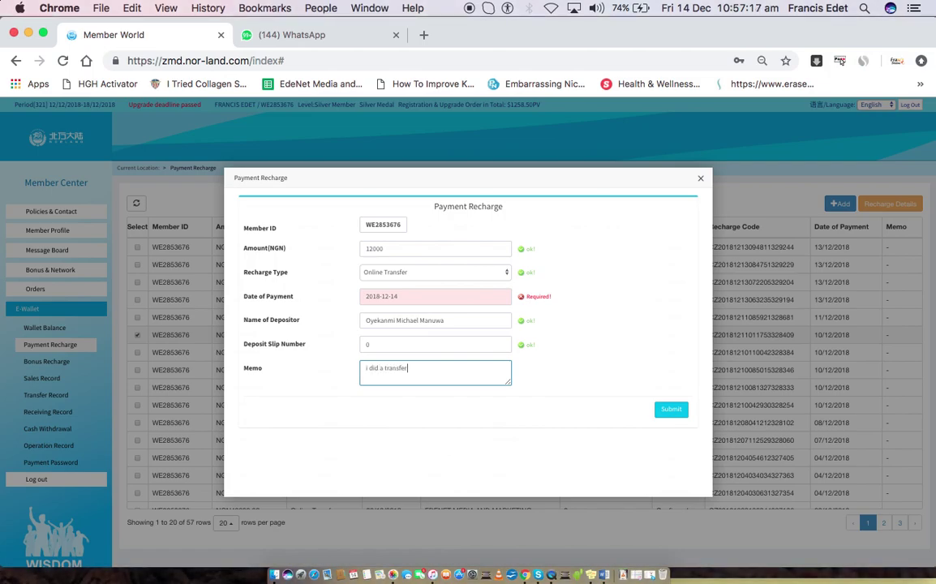
{"action": "left_click", "coordinate": [421, 302]}
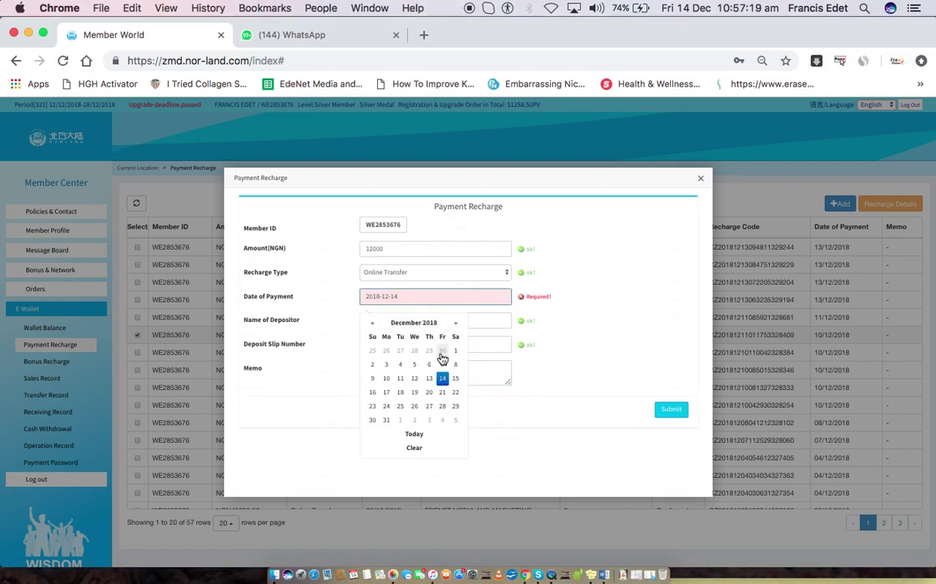
{"action": "left_click", "coordinate": [441, 378]}
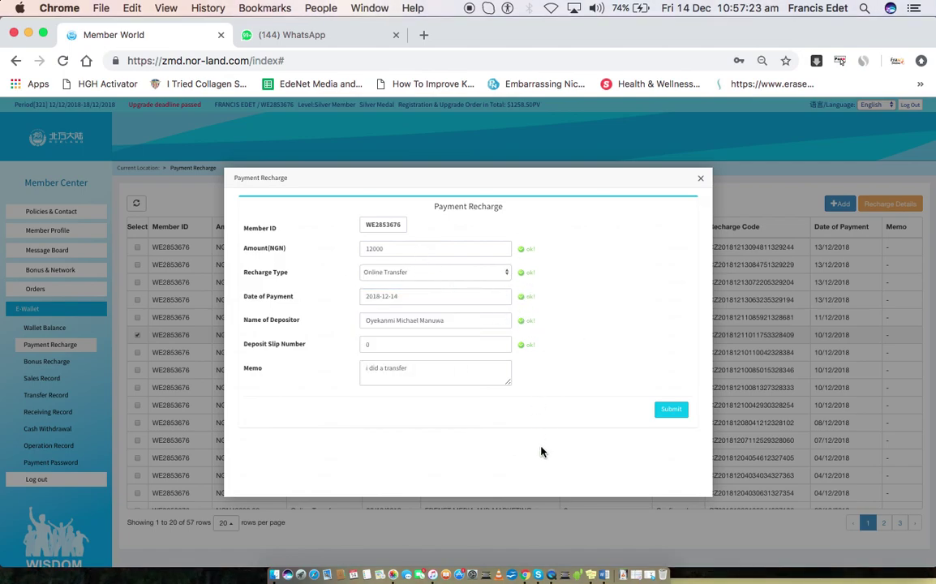
{"action": "left_click", "coordinate": [667, 411]}
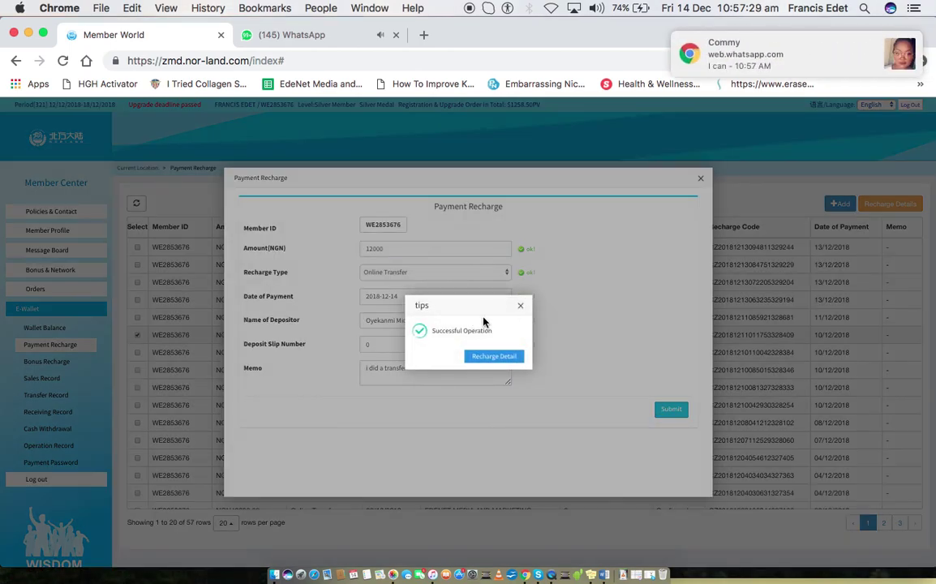
{"action": "left_click", "coordinate": [504, 357]}
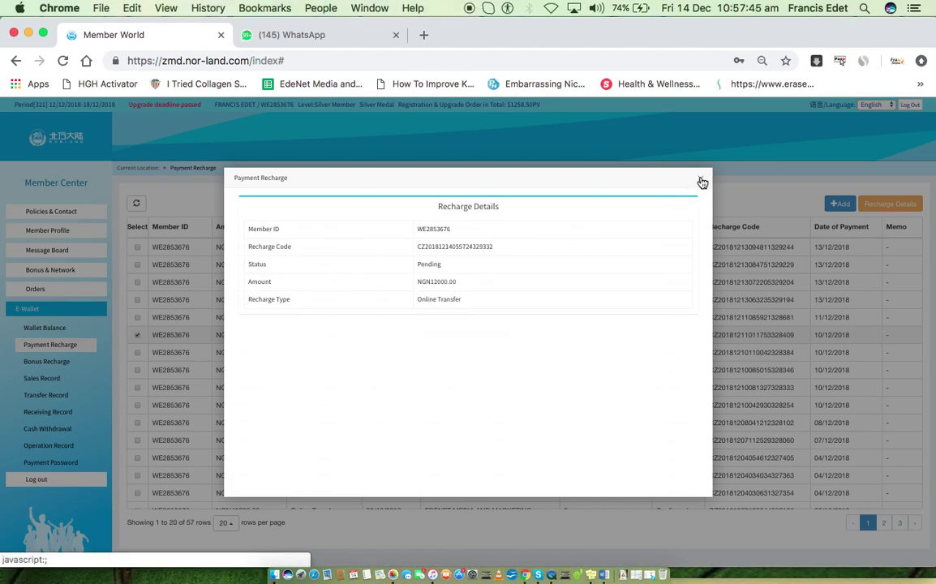
Close the recharge details and tick the failed NGN26800.00 recharge from 03/12/2018
{"action": "left_click", "coordinate": [702, 181]}
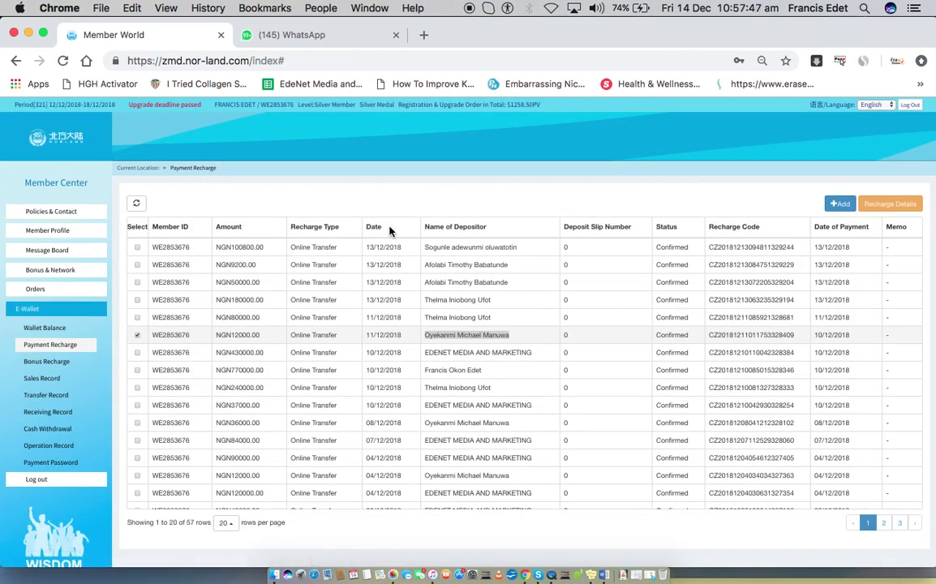
{"action": "left_click", "coordinate": [391, 356]}
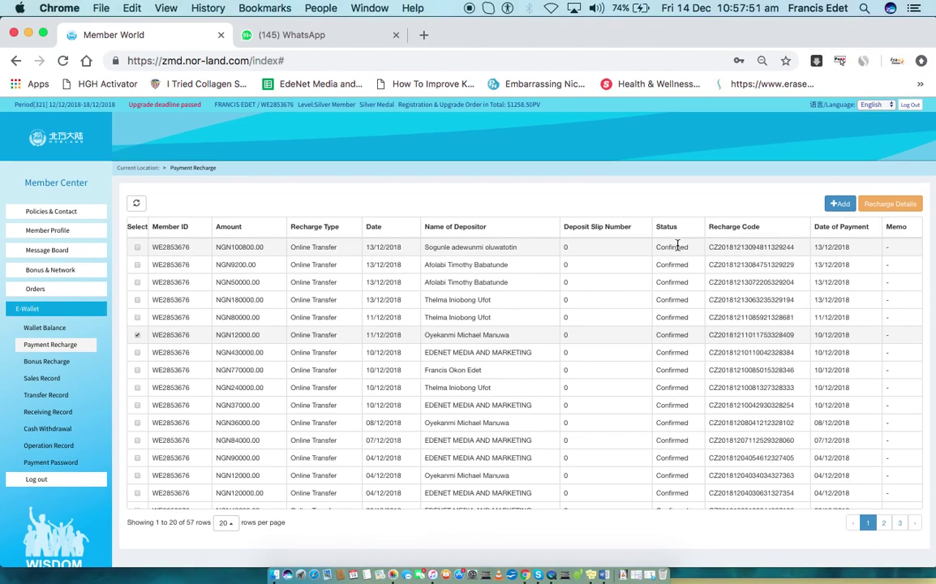
{"action": "scroll", "coordinate": [649, 280], "scroll_direction": "down", "scroll_amount": 3}
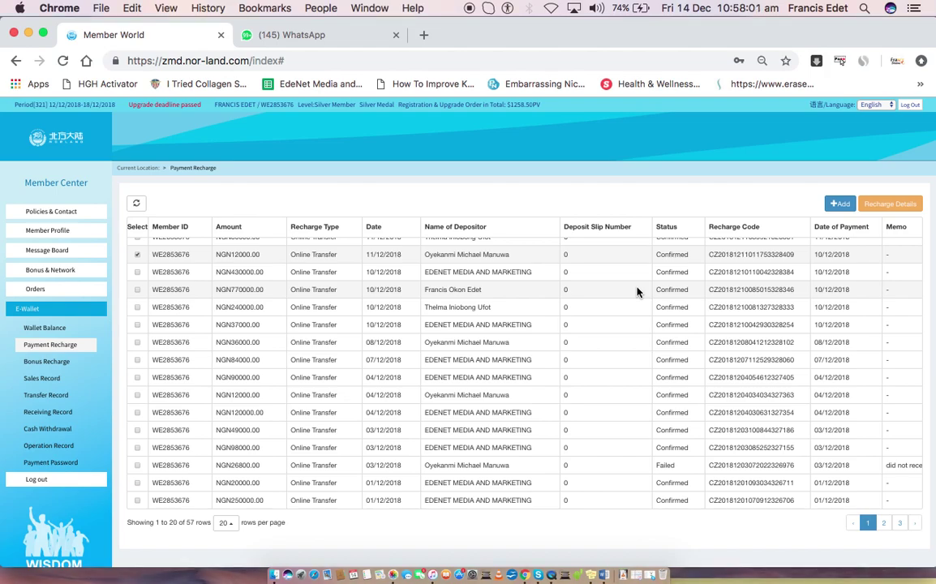
{"action": "double_click", "coordinate": [666, 464]}
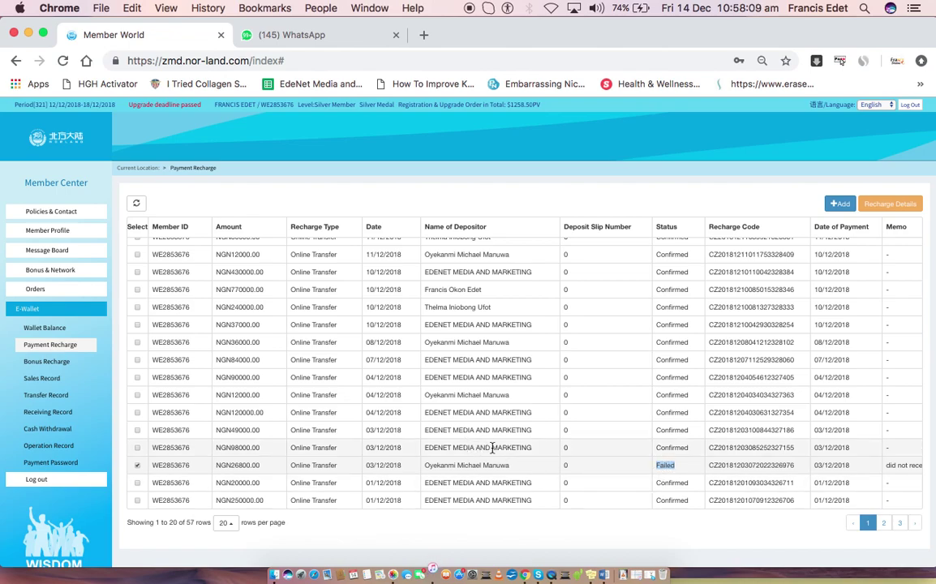
{"action": "scroll", "coordinate": [485, 355], "scroll_direction": "up", "scroll_amount": 3}
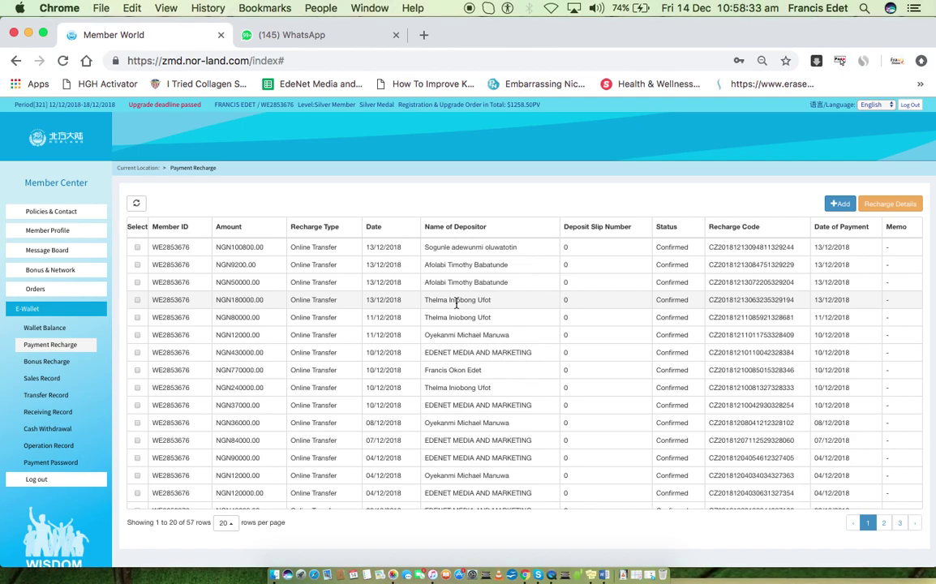
Show the Bonus Recharge history of 83 records, the latest a NGN-0.10 transfer on 14/12/2018
{"action": "left_click", "coordinate": [61, 361]}
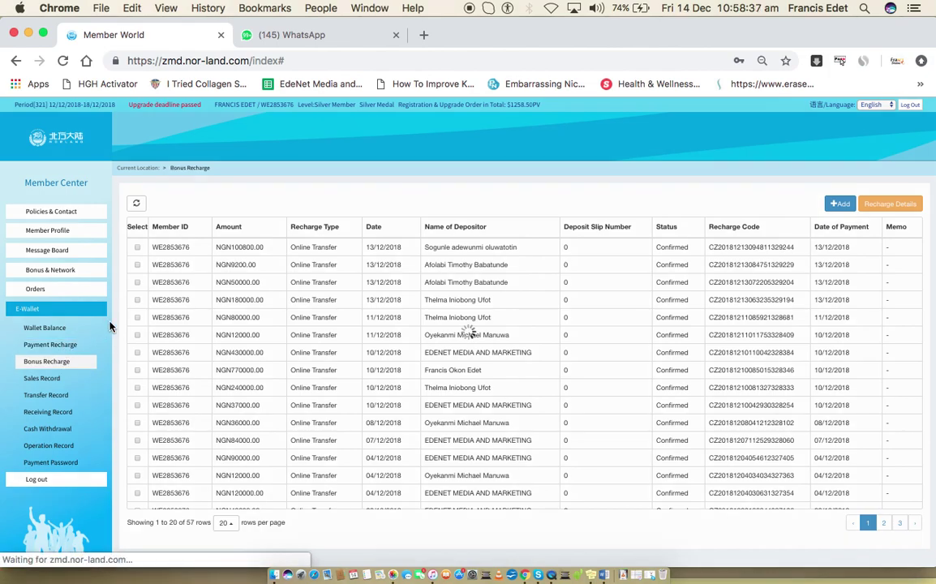
{"action": "left_click", "coordinate": [57, 364]}
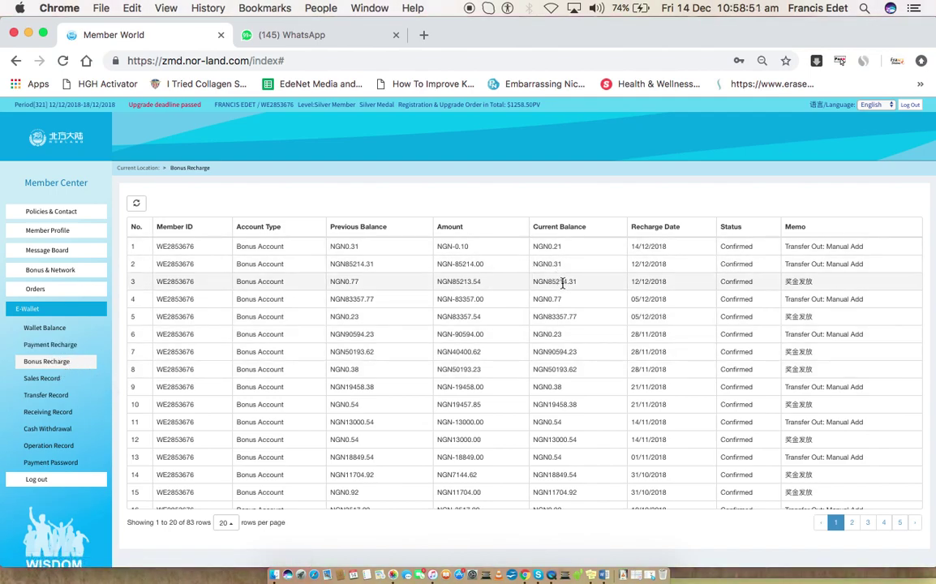
{"action": "scroll", "coordinate": [563, 284], "scroll_direction": "down", "scroll_amount": 5}
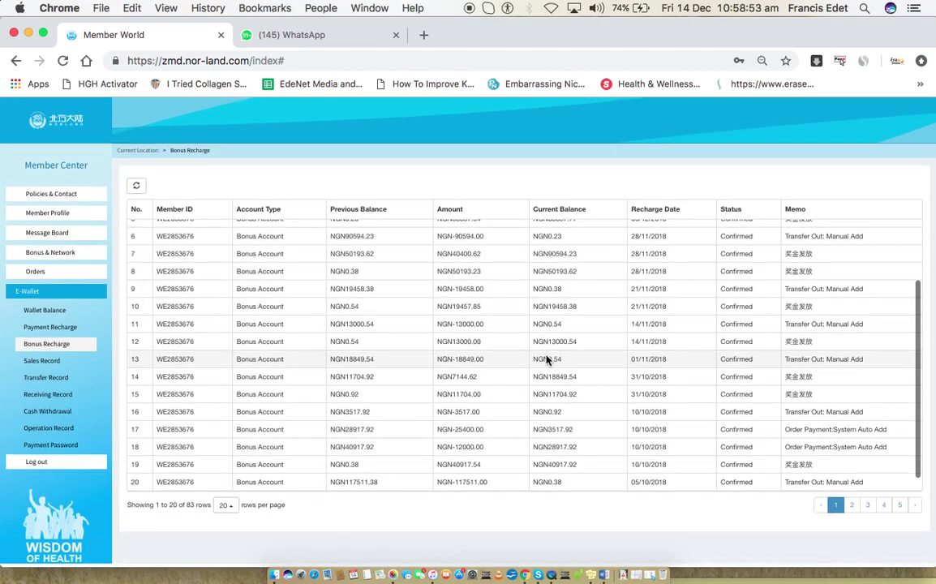
{"action": "scroll", "coordinate": [546, 357], "scroll_direction": "up", "scroll_amount": 5}
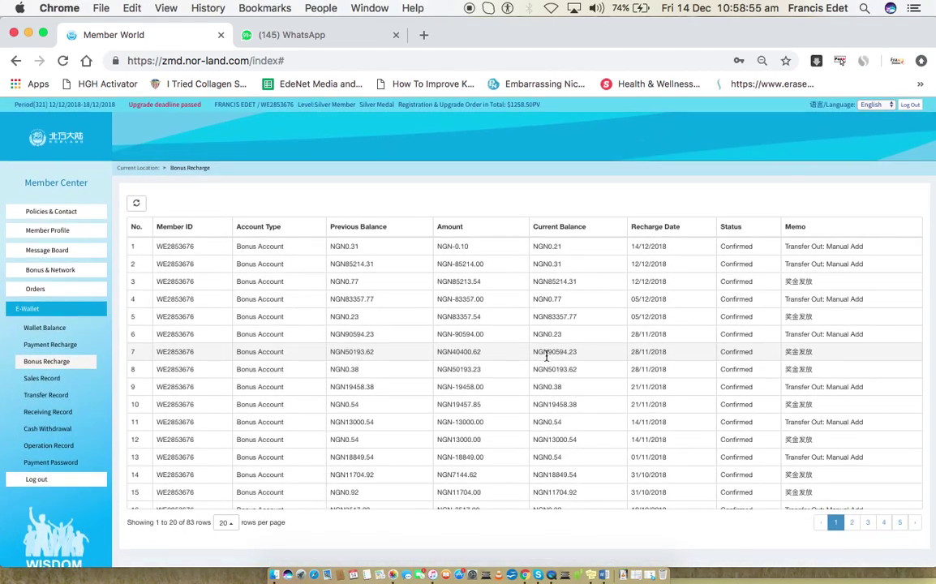
{"action": "key", "text": "ctrl+Right"}
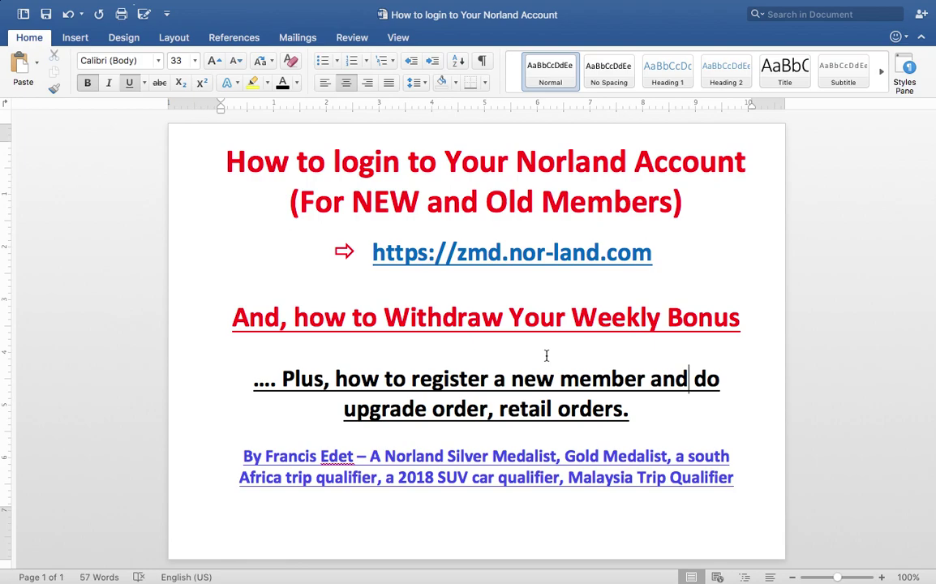
{"action": "key", "text": "ctrl+Left"}
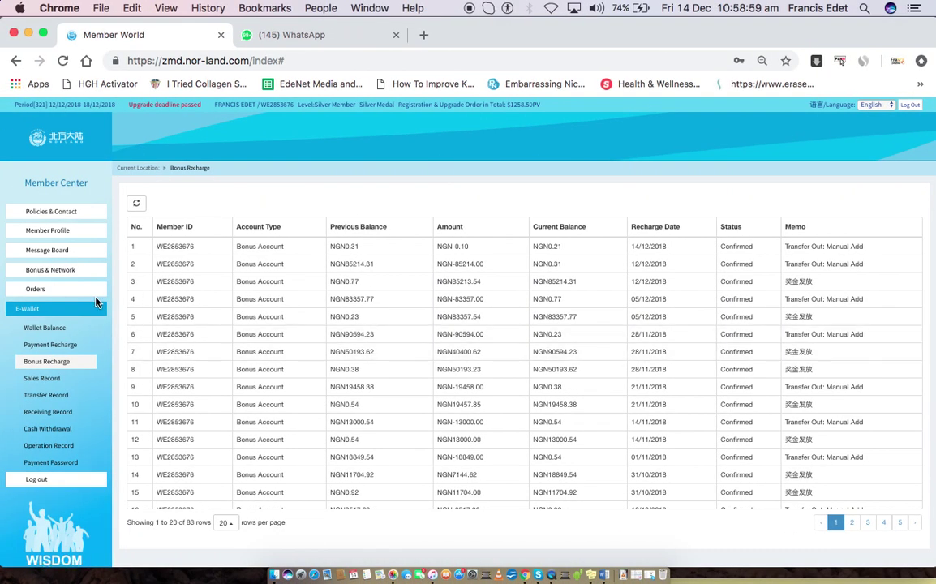
{"action": "left_click", "coordinate": [72, 290]}
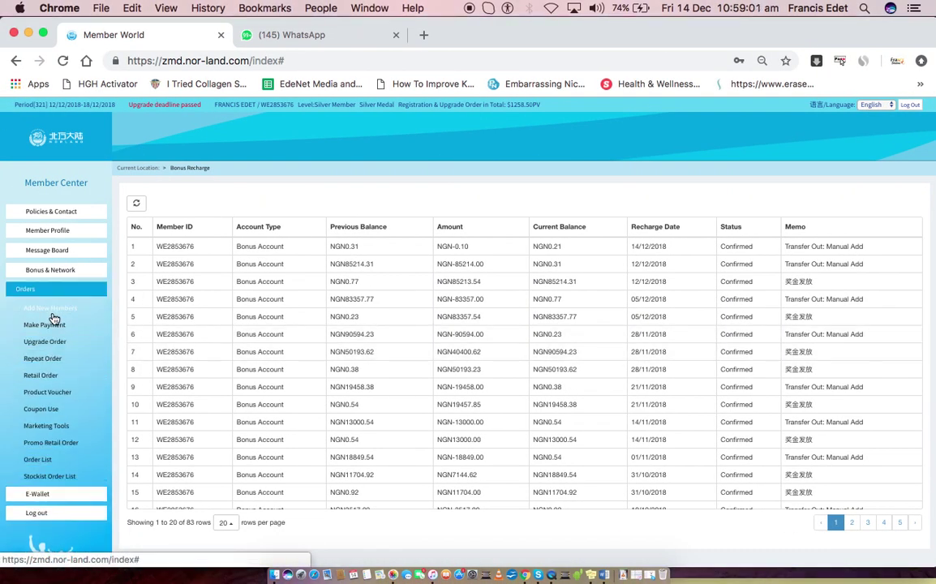
Open the Add New Members form and click into the Sponsor Code and Placement Code fields
{"action": "left_click", "coordinate": [52, 310]}
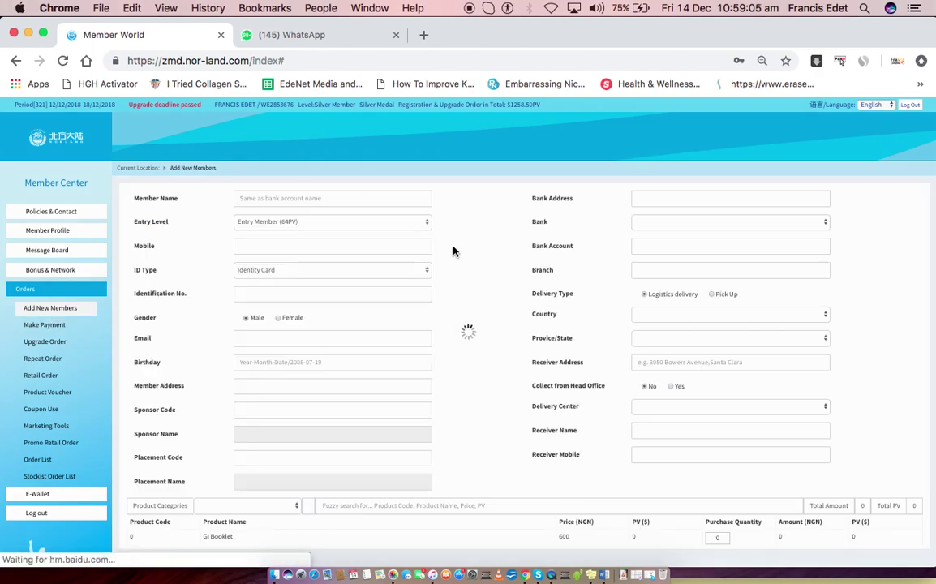
{"action": "scroll", "coordinate": [453, 251], "scroll_direction": "down", "scroll_amount": 5}
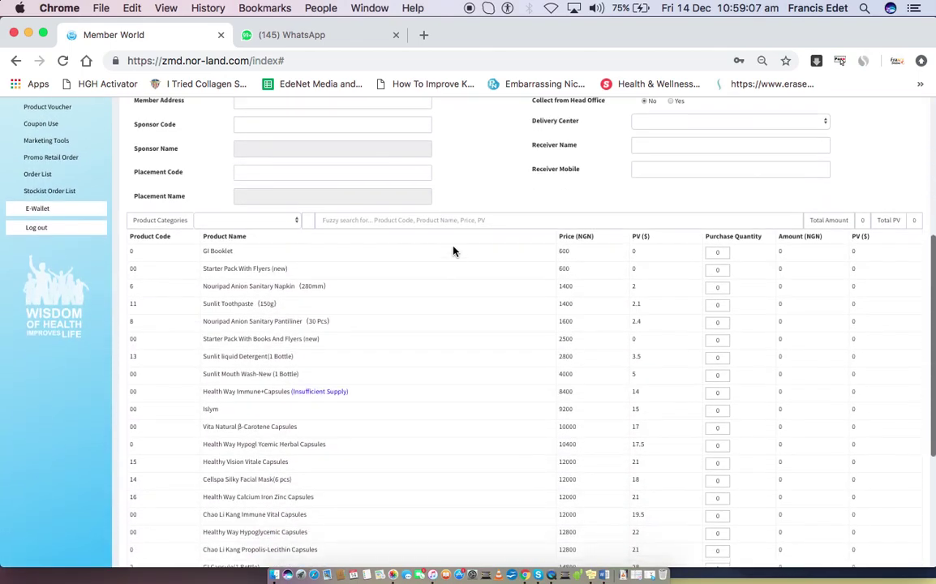
{"action": "scroll", "coordinate": [405, 280], "scroll_direction": "up", "scroll_amount": 5}
{"action": "scroll", "coordinate": [376, 363], "scroll_direction": "down", "scroll_amount": 3}
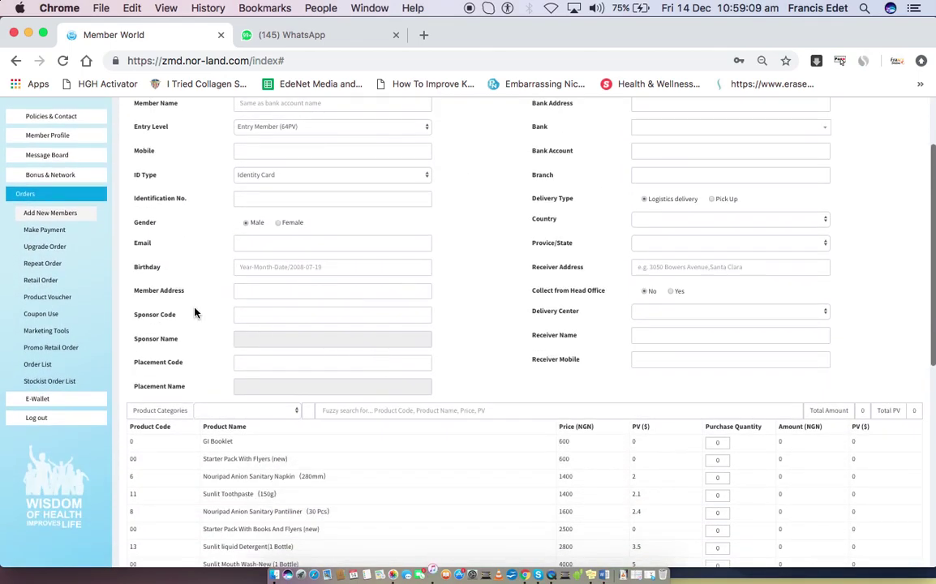
{"action": "left_click", "coordinate": [253, 318]}
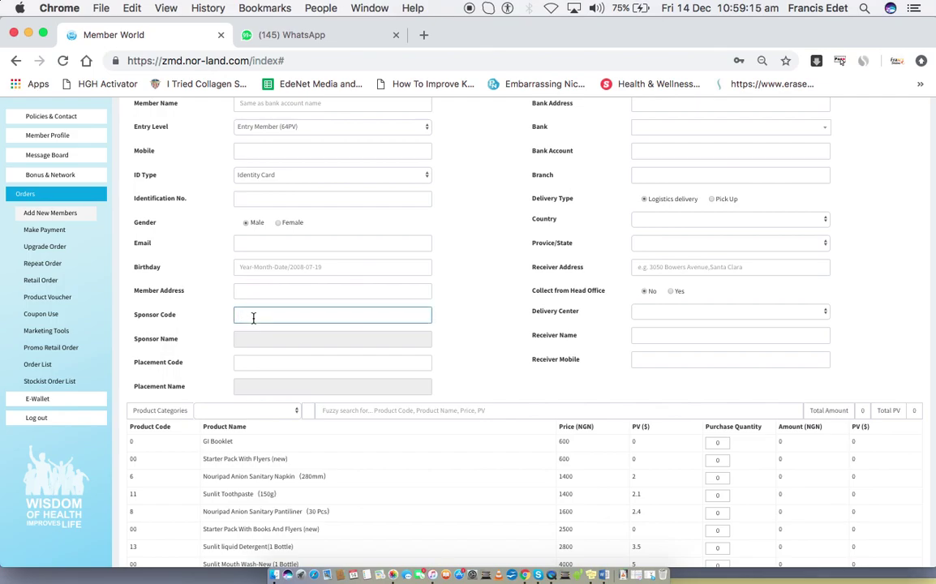
{"action": "left_click", "coordinate": [252, 367]}
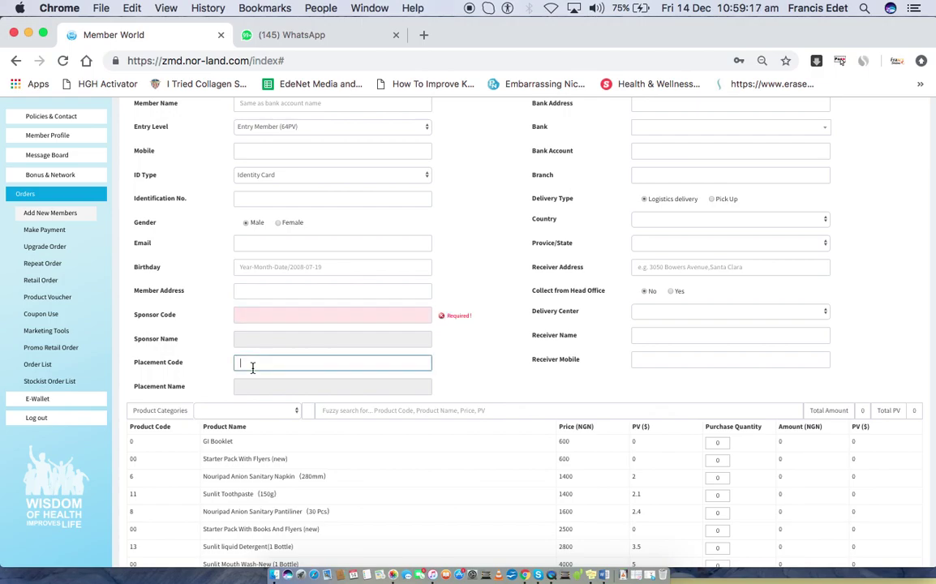
{"action": "left_click", "coordinate": [477, 236]}
Scroll through the form's product list, then bring up the five unpaid orders in Make Payment
{"action": "scroll", "coordinate": [610, 209], "scroll_direction": "up", "scroll_amount": 2}
{"action": "scroll", "coordinate": [610, 210], "scroll_direction": "down", "scroll_amount": 10}
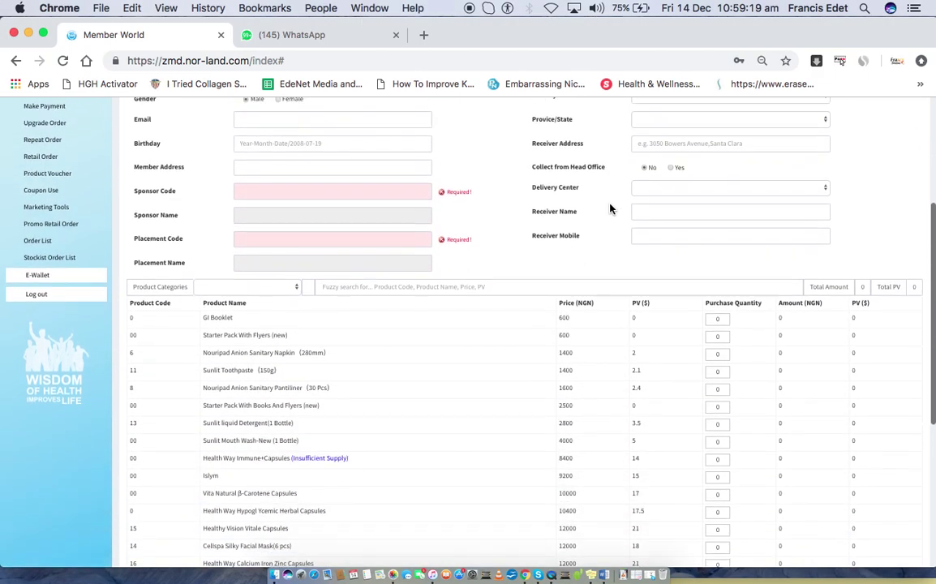
{"action": "scroll", "coordinate": [610, 209], "scroll_direction": "up", "scroll_amount": 8}
{"action": "scroll", "coordinate": [610, 209], "scroll_direction": "up", "scroll_amount": 3}
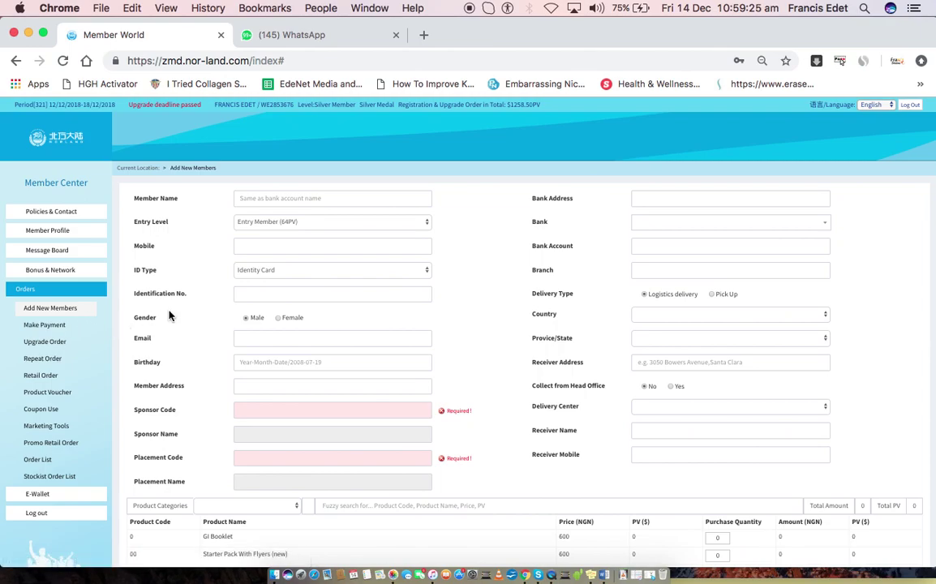
{"action": "scroll", "coordinate": [487, 357], "scroll_direction": "down", "scroll_amount": 5}
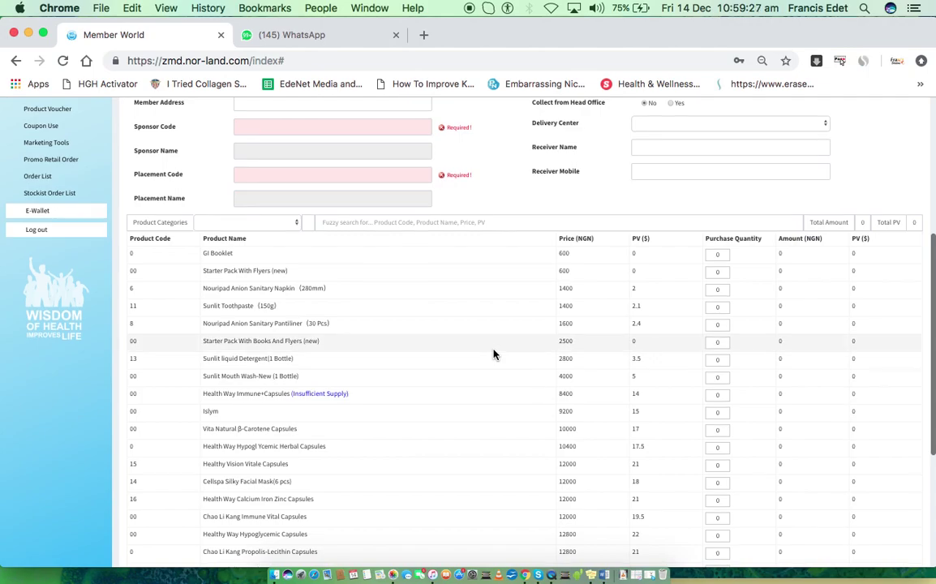
{"action": "scroll", "coordinate": [494, 354], "scroll_direction": "up", "scroll_amount": 4}
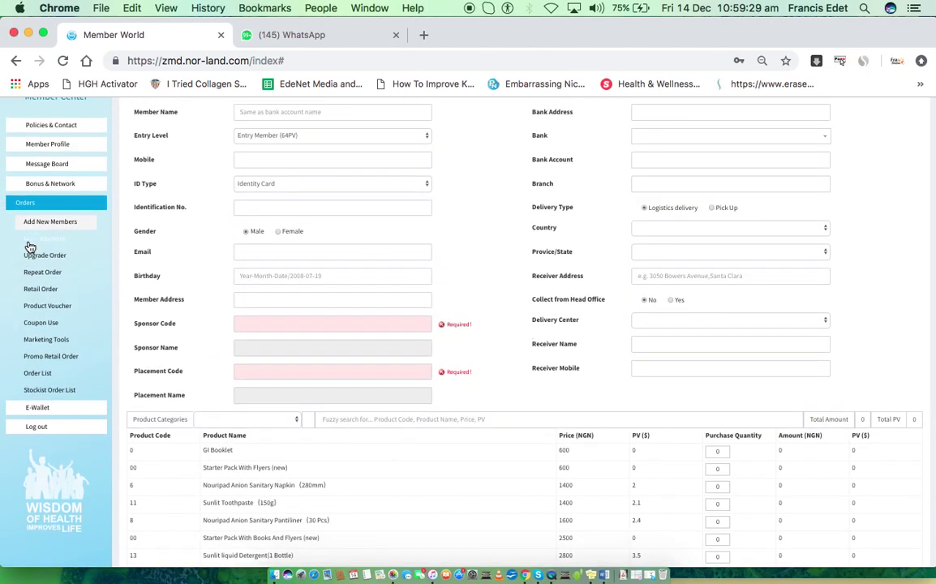
{"action": "left_click", "coordinate": [32, 239]}
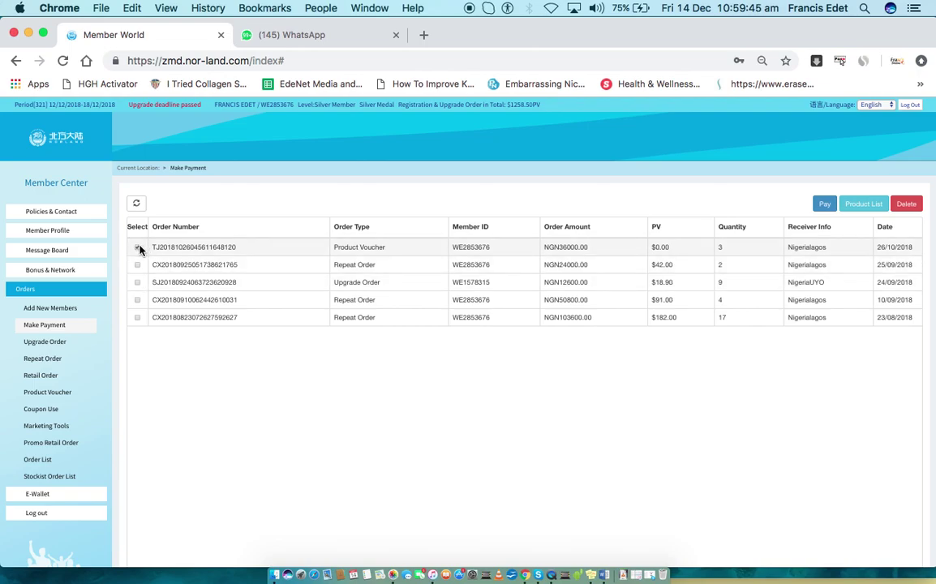
Delete the ticked NGN36000.00 Product Voucher order, confirming with Yes and OK
{"action": "left_click", "coordinate": [139, 265]}
{"action": "left_click", "coordinate": [138, 247]}
{"action": "left_click", "coordinate": [903, 203]}
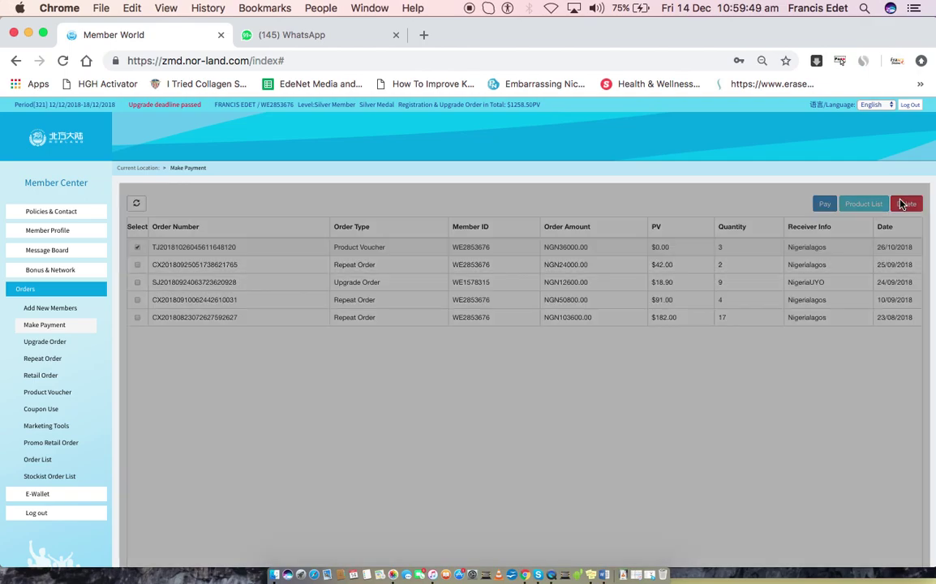
{"action": "scroll", "coordinate": [615, 397], "scroll_direction": "down", "scroll_amount": 6}
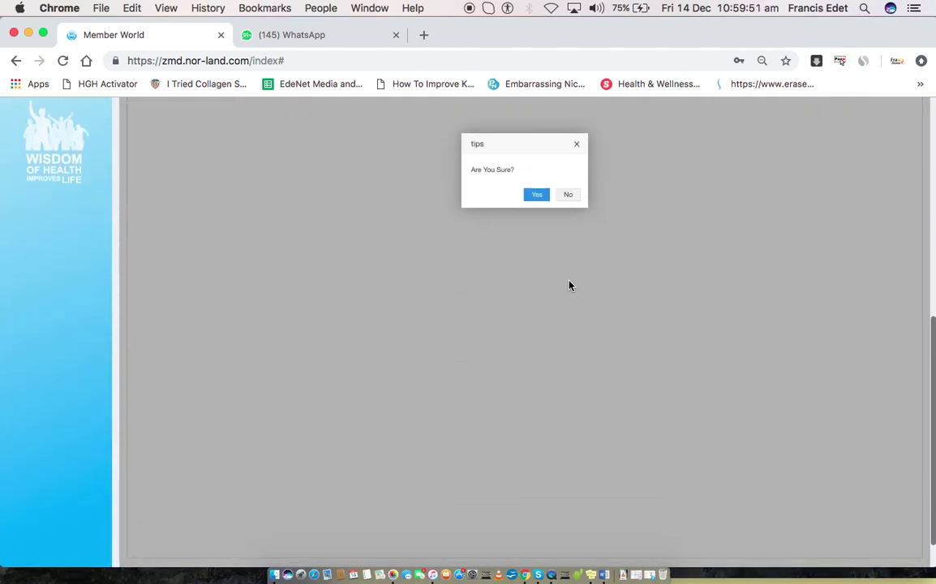
{"action": "scroll", "coordinate": [568, 287], "scroll_direction": "up", "scroll_amount": 3}
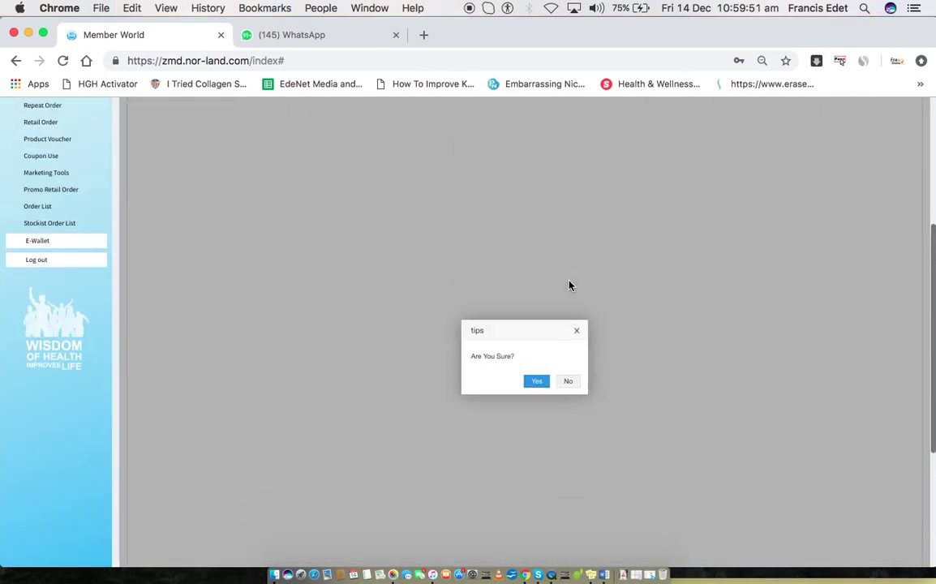
{"action": "left_click", "coordinate": [542, 383]}
{"action": "left_click", "coordinate": [565, 383]}
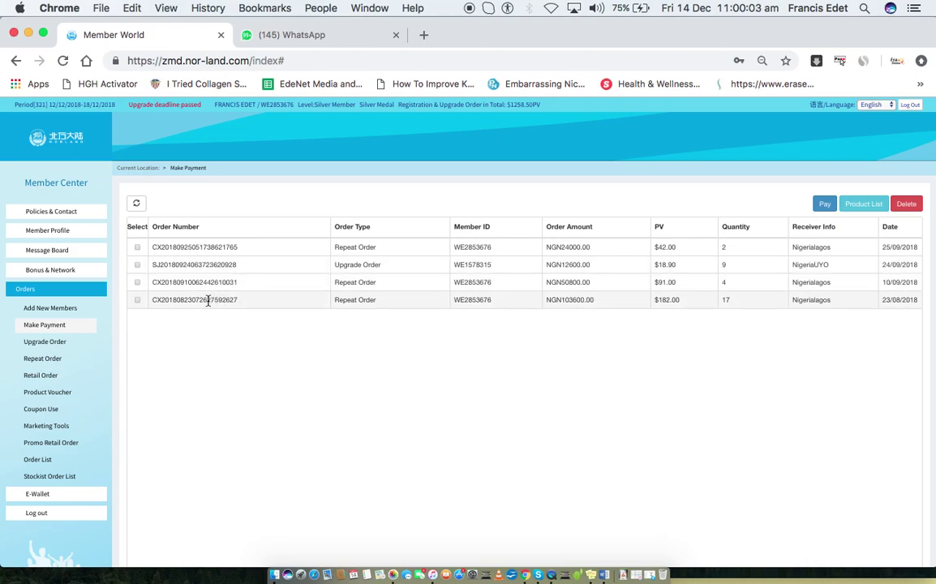
Review the past Upgrade Orders table, then start a new upgrade order for delivery to Nigeria, Lagos
{"action": "left_click", "coordinate": [50, 341]}
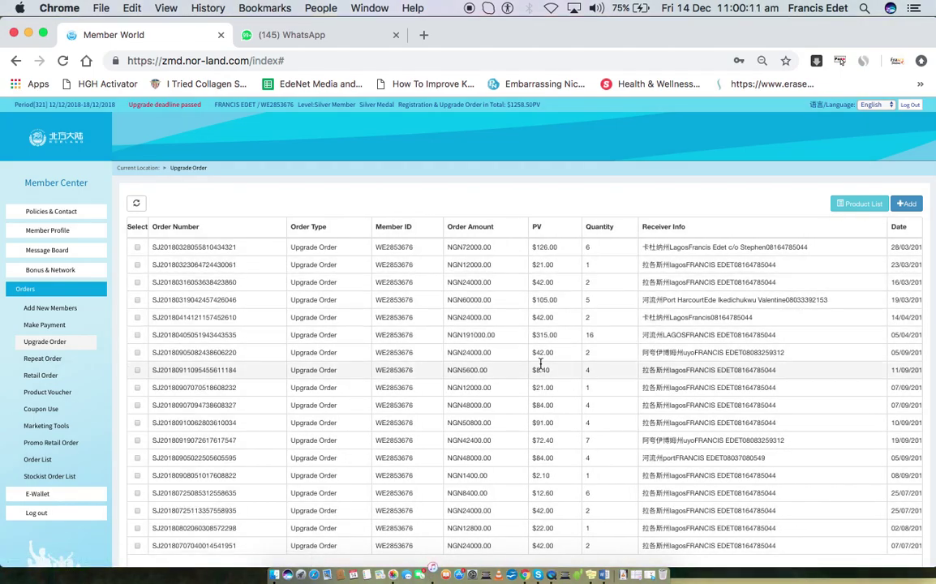
{"action": "scroll", "coordinate": [667, 390], "scroll_direction": "down", "scroll_amount": 4}
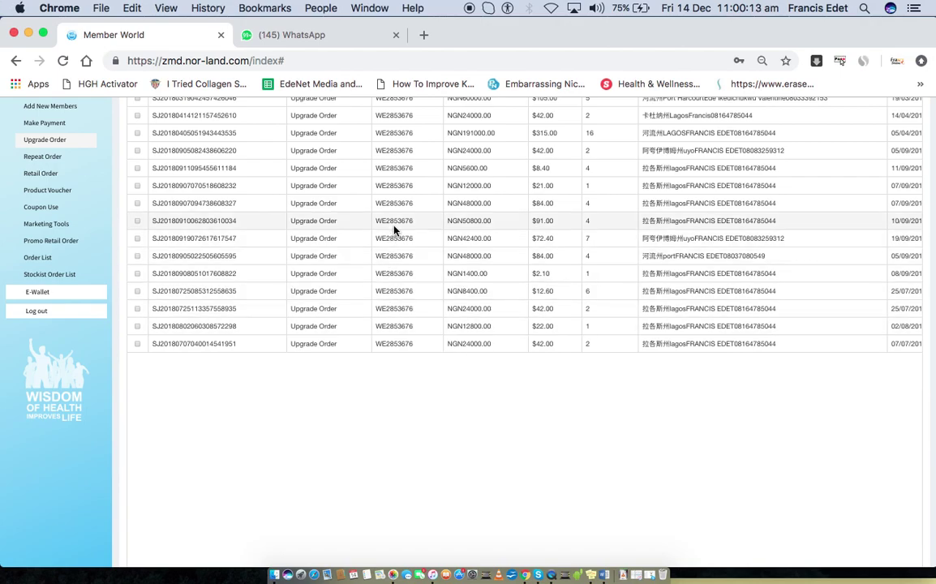
{"action": "scroll", "coordinate": [396, 174], "scroll_direction": "up", "scroll_amount": 4}
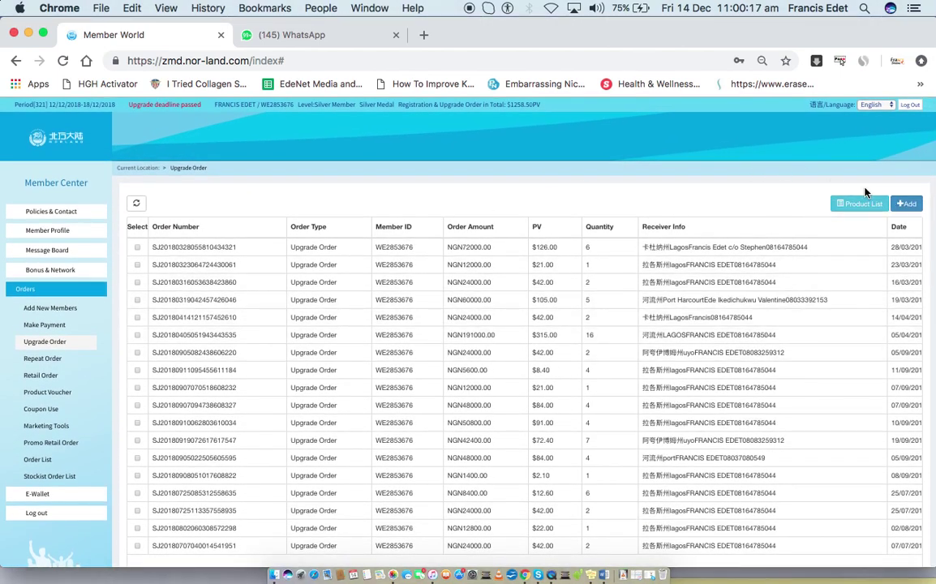
{"action": "left_click", "coordinate": [907, 204]}
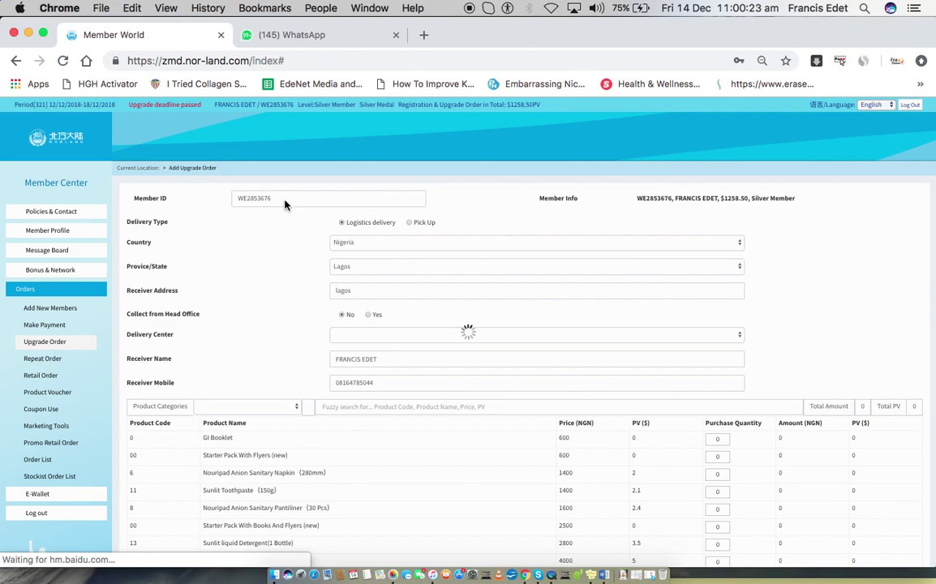
Replace the upgrade form's Member ID with 'w', then show the five past Retail Orders
{"action": "left_click", "coordinate": [282, 201]}
{"action": "double_click", "coordinate": [282, 200]}
{"action": "key", "text": "BackSpace"}
{"action": "type", "text": "wew"}
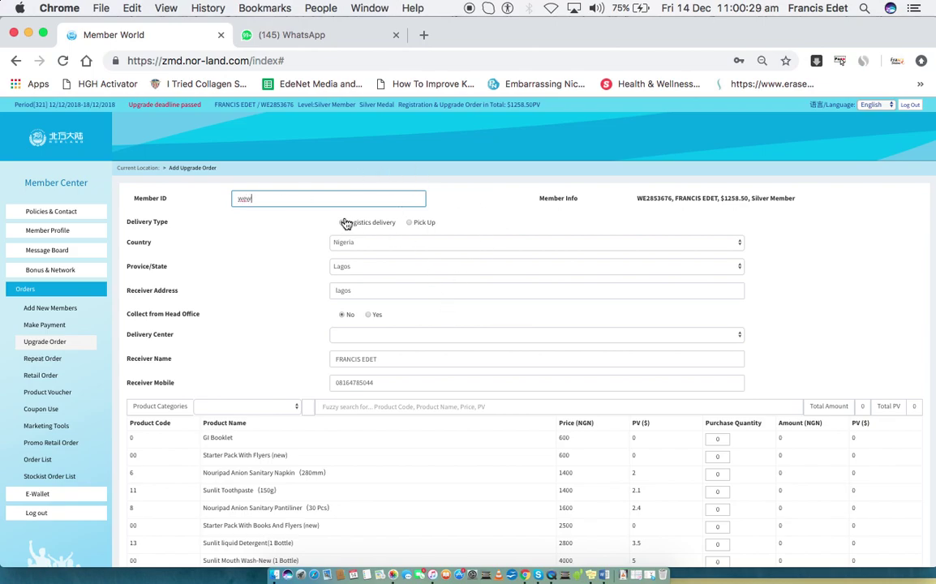
{"action": "scroll", "coordinate": [357, 288], "scroll_direction": "down", "scroll_amount": 4}
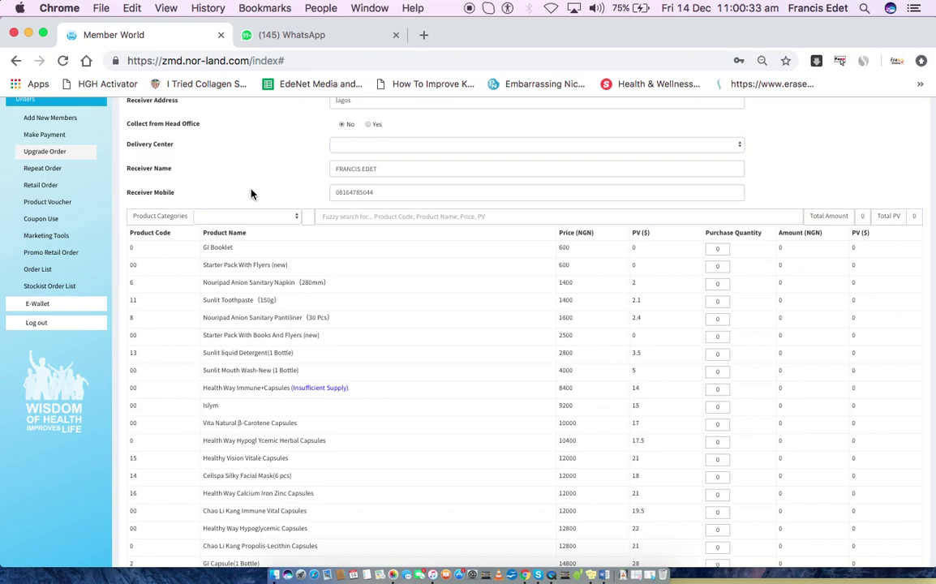
{"action": "scroll", "coordinate": [251, 193], "scroll_direction": "up", "scroll_amount": 2}
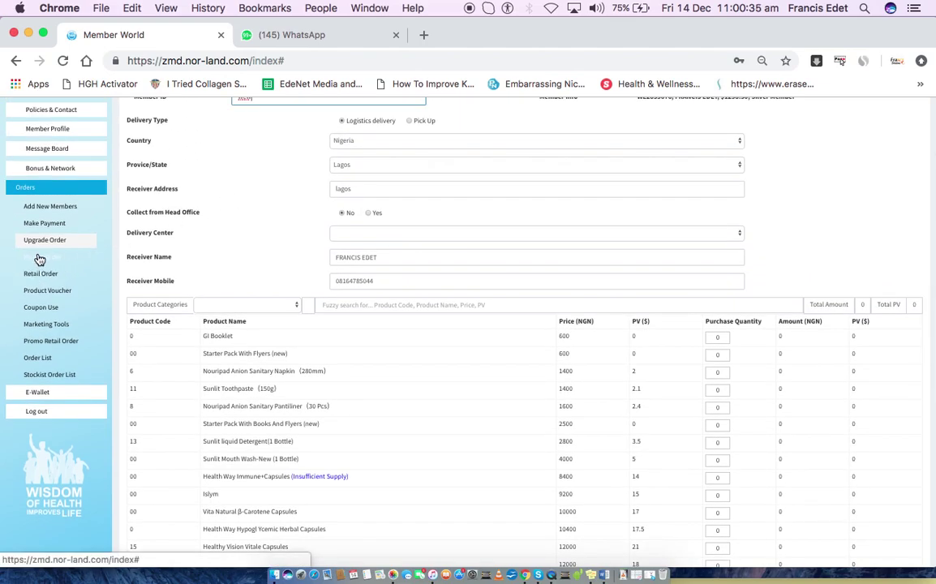
{"action": "left_click", "coordinate": [39, 259]}
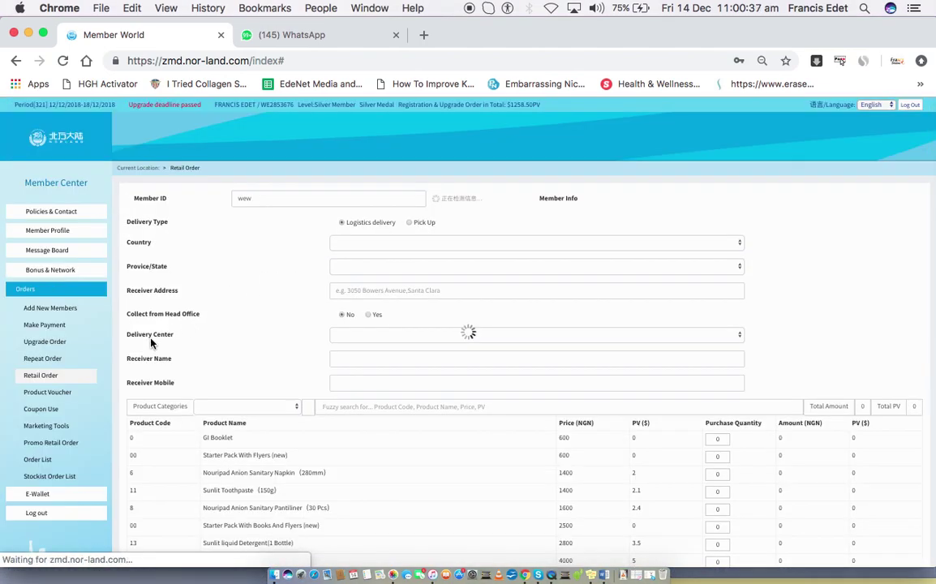
{"action": "left_click", "coordinate": [42, 375]}
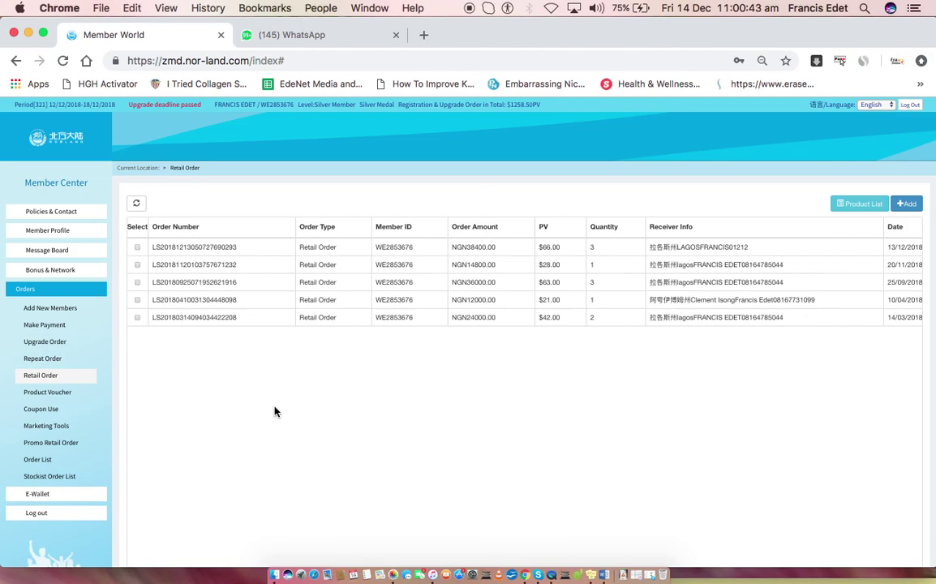
Open the Order List of 330 confirmed orders and raise the page size from 20 to 1000
{"action": "left_click", "coordinate": [41, 459]}
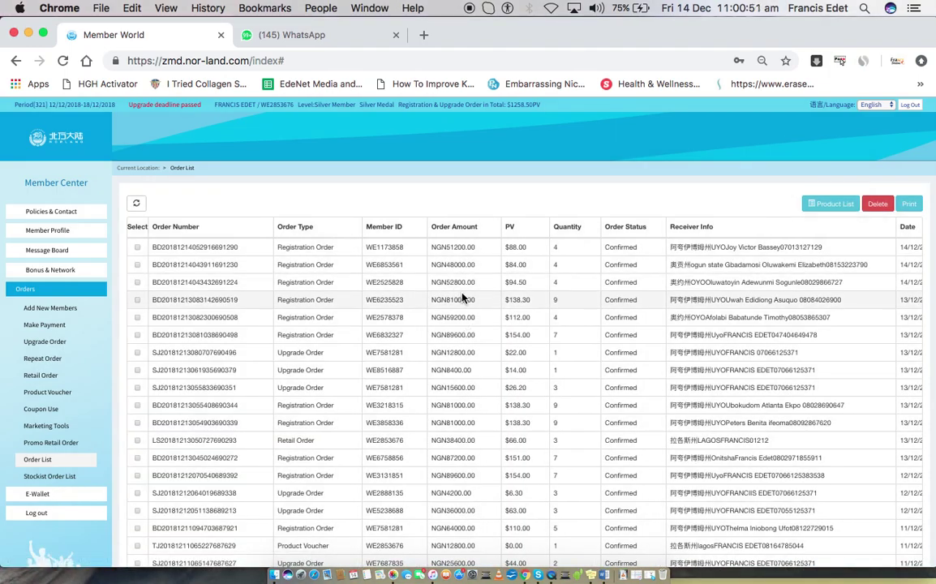
{"action": "scroll", "coordinate": [305, 403], "scroll_direction": "down", "scroll_amount": 3}
{"action": "scroll", "coordinate": [305, 403], "scroll_direction": "down", "scroll_amount": 5}
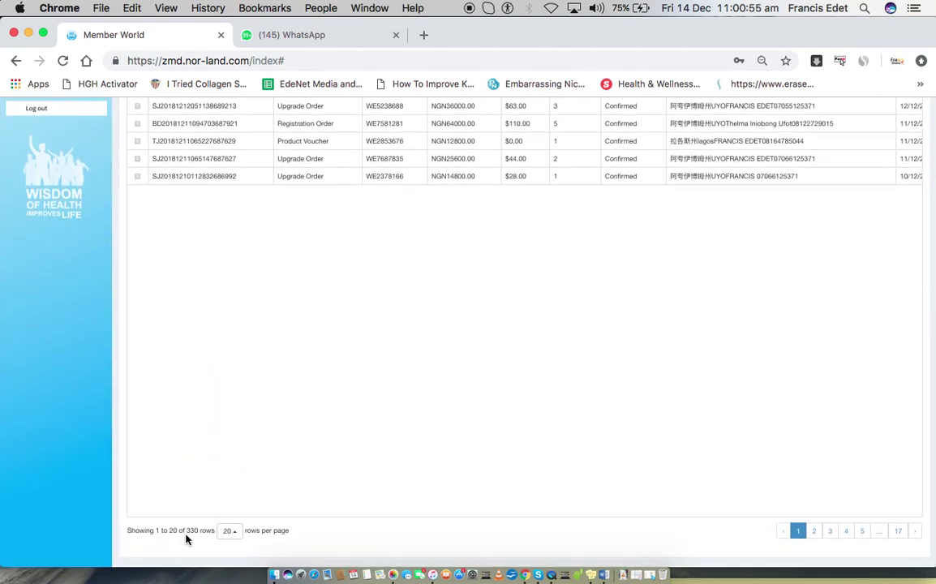
{"action": "left_click", "coordinate": [229, 532]}
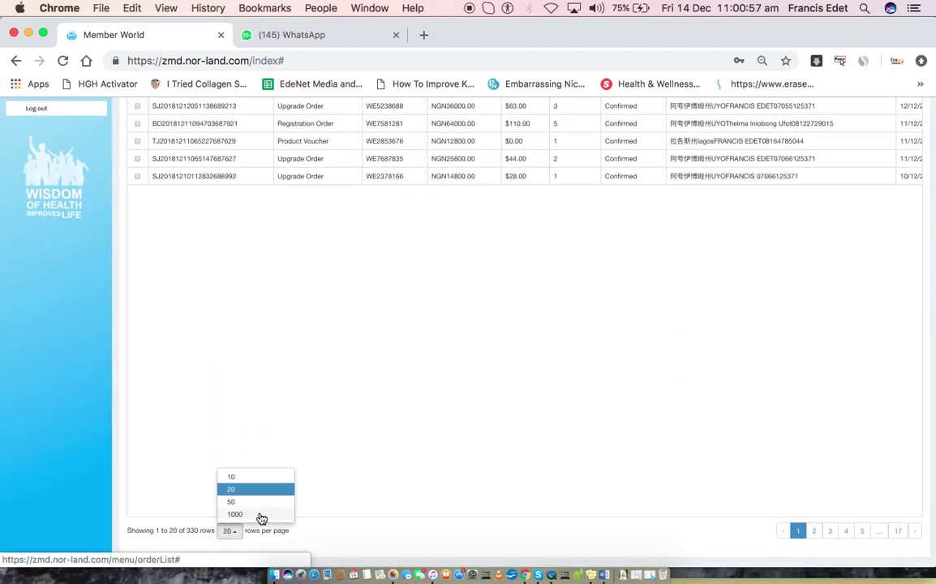
{"action": "left_click", "coordinate": [262, 516]}
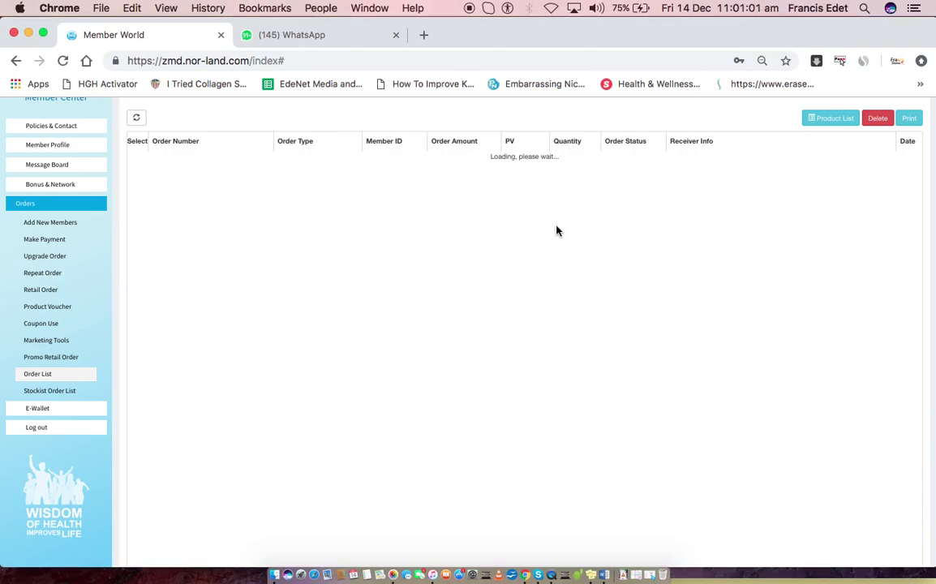
Try printing the order list and dismiss the 'Please tick one row' warning
{"action": "scroll", "coordinate": [572, 168], "scroll_direction": "up", "scroll_amount": 3}
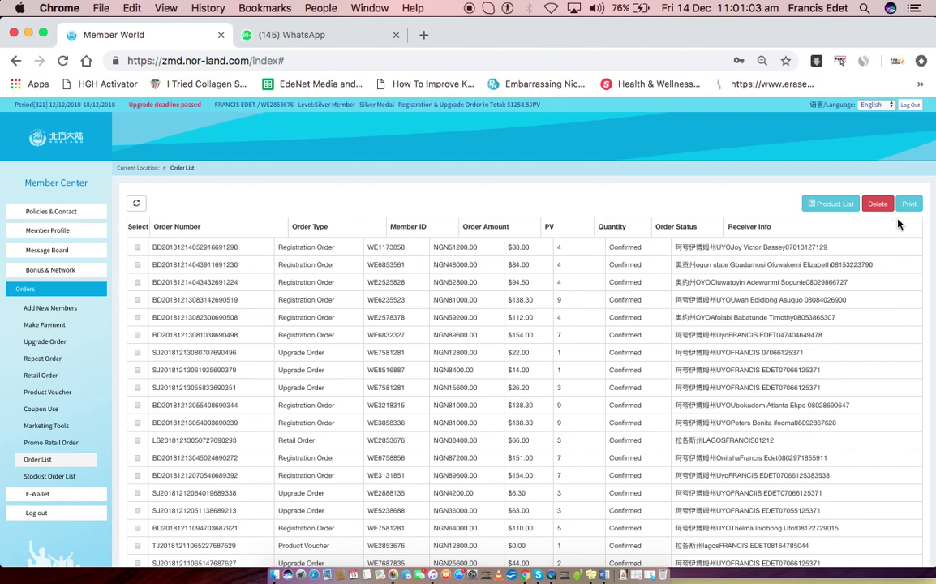
{"action": "left_click", "coordinate": [910, 204]}
{"action": "scroll", "coordinate": [581, 427], "scroll_direction": "down", "scroll_amount": 3}
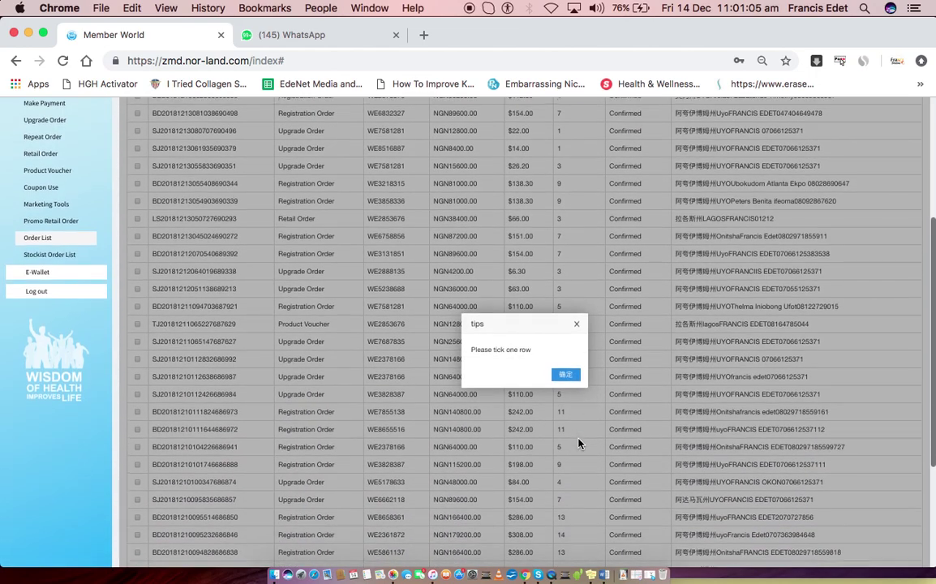
{"action": "left_click", "coordinate": [565, 374]}
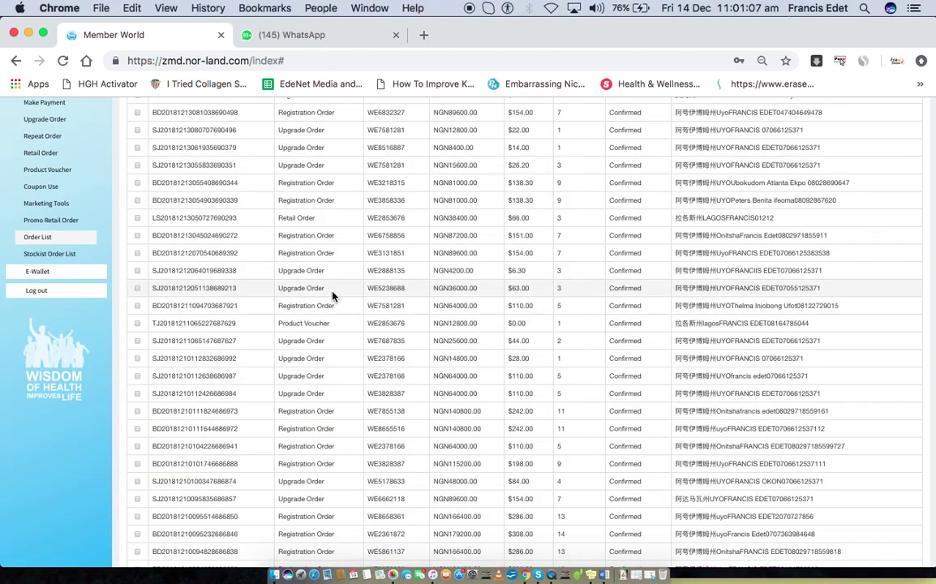
Scroll through all 330 orders on the single page, then bring the Word document forward
{"action": "scroll", "coordinate": [299, 262], "scroll_direction": "up", "scroll_amount": 3}
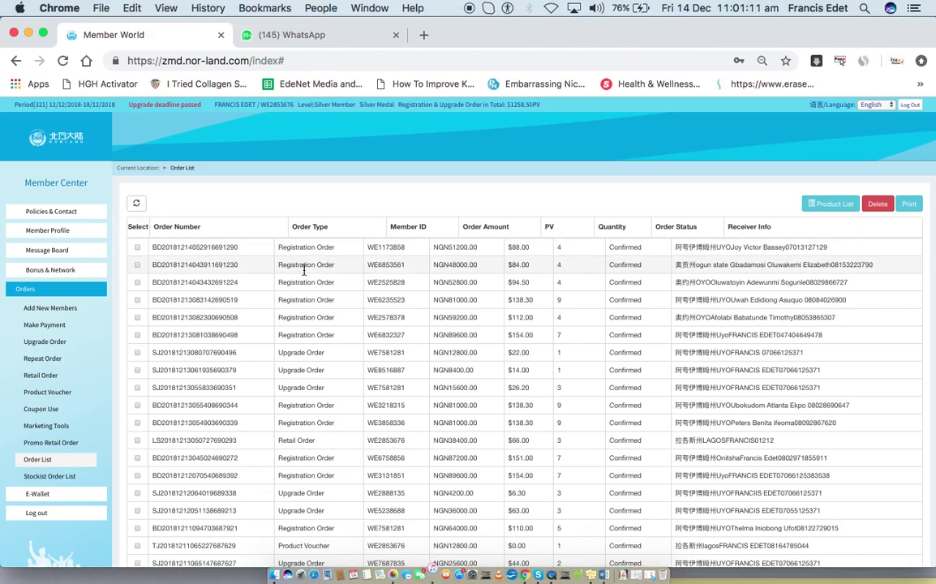
{"action": "scroll", "coordinate": [351, 290], "scroll_direction": "down", "scroll_amount": 15}
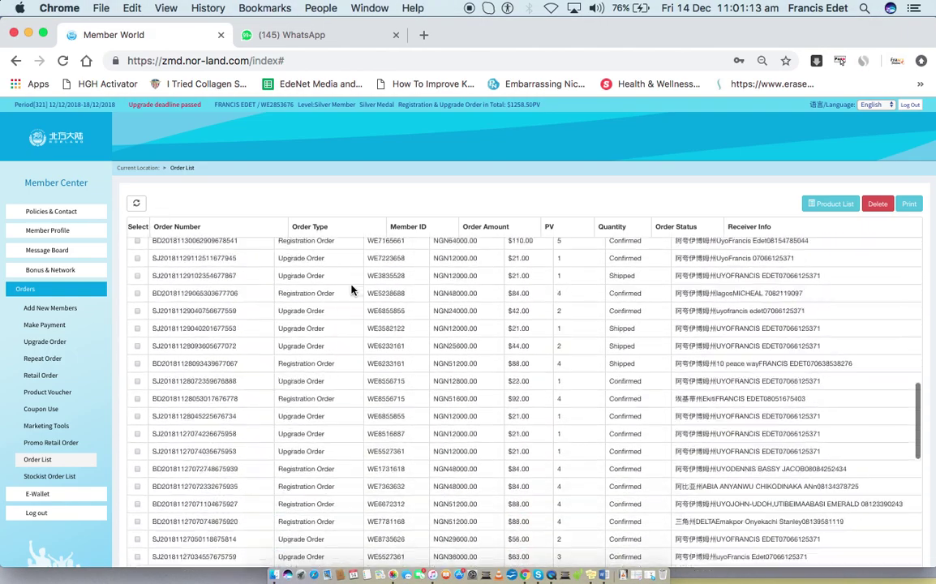
{"action": "scroll", "coordinate": [351, 289], "scroll_direction": "down", "scroll_amount": 20}
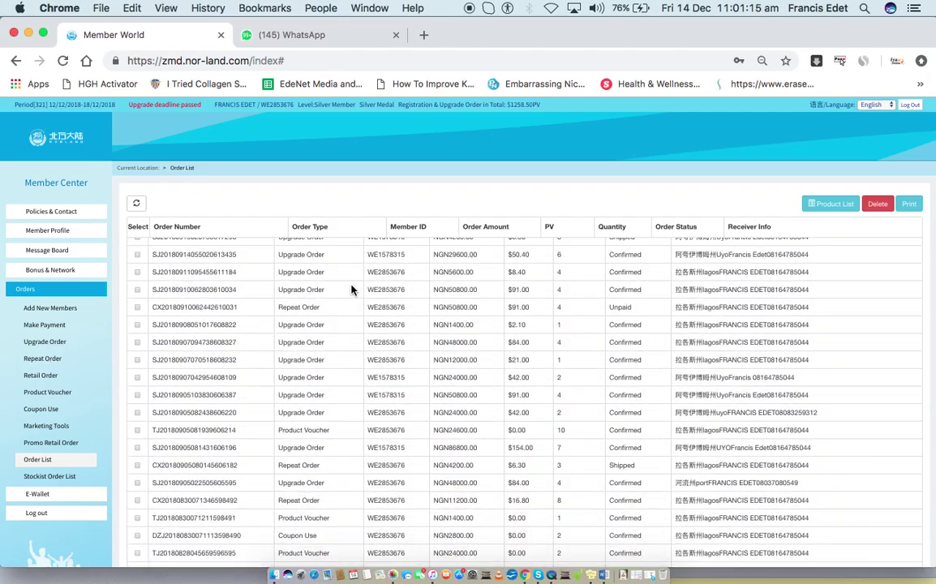
{"action": "scroll", "coordinate": [351, 289], "scroll_direction": "down", "scroll_amount": 20}
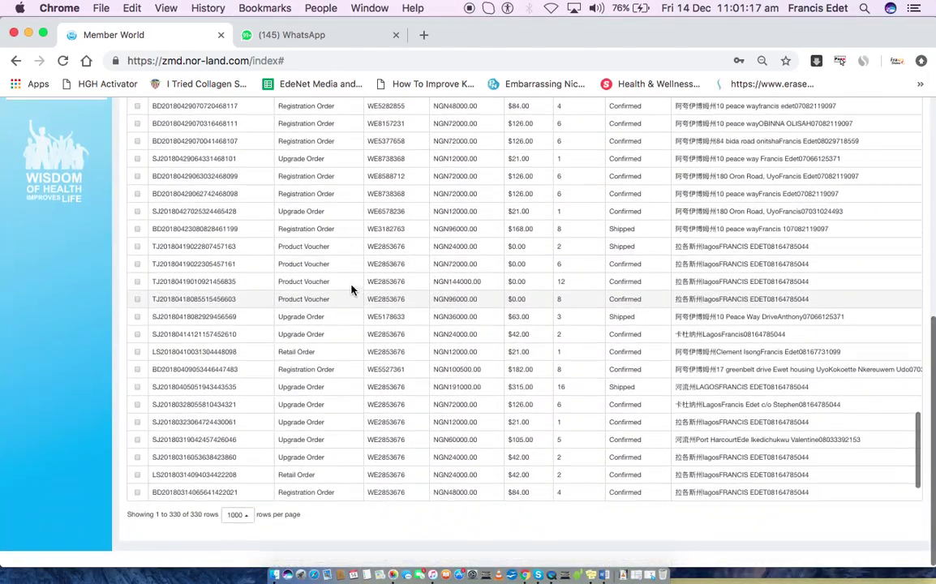
{"action": "scroll", "coordinate": [405, 369], "scroll_direction": "down", "scroll_amount": 3}
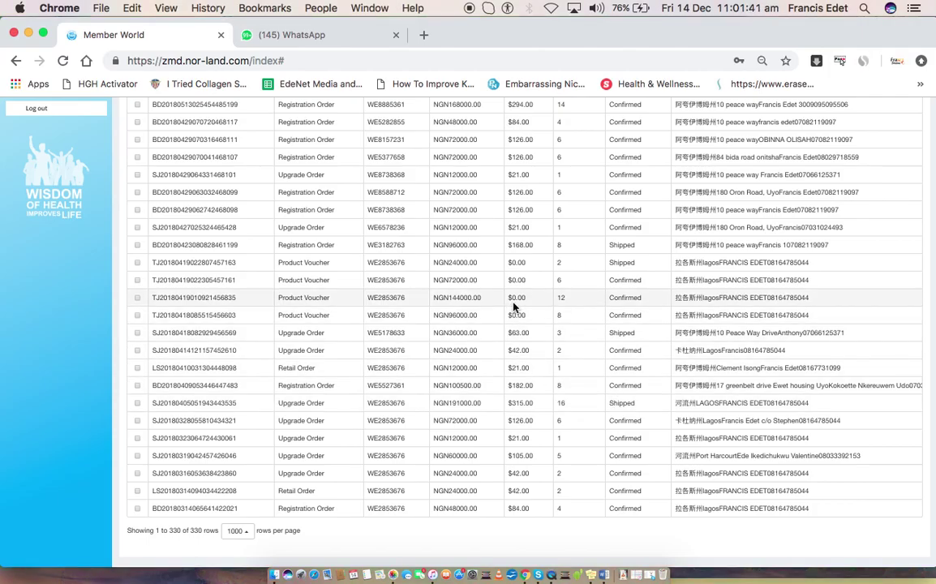
{"action": "scroll", "coordinate": [512, 307], "scroll_direction": "up", "scroll_amount": 5}
{"action": "scroll", "coordinate": [512, 307], "scroll_direction": "up", "scroll_amount": 10}
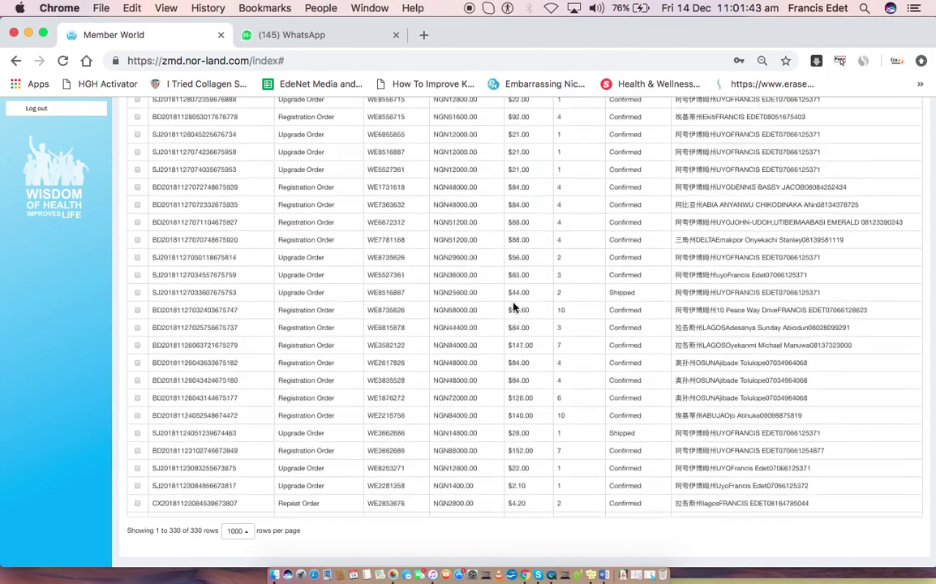
{"action": "scroll", "coordinate": [512, 307], "scroll_direction": "up", "scroll_amount": 15}
{"action": "key", "text": "super+Tab"}
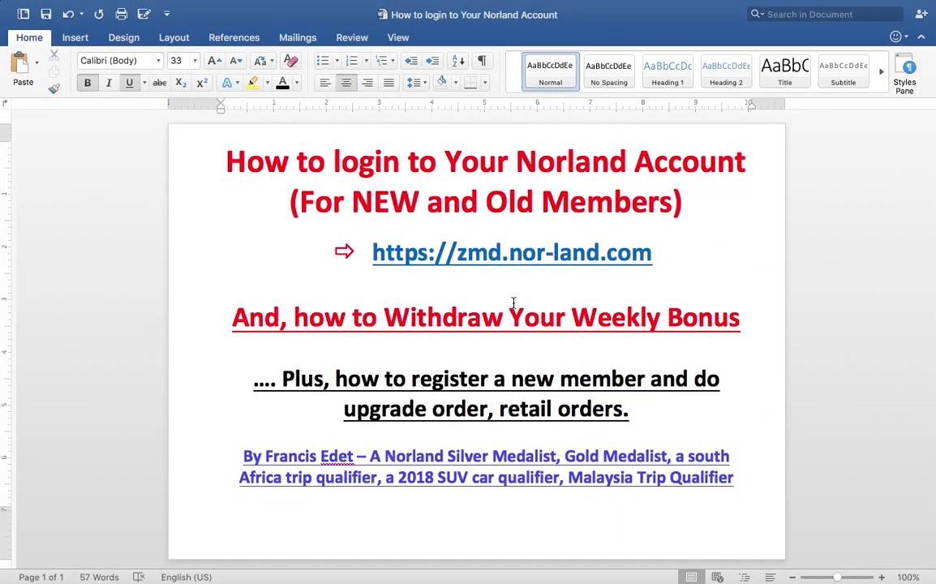
Add a WhatsApp/Text contact number line and '(NO CALL )' below the Weekly Bonus heading
{"action": "key", "text": "super+Tab"}
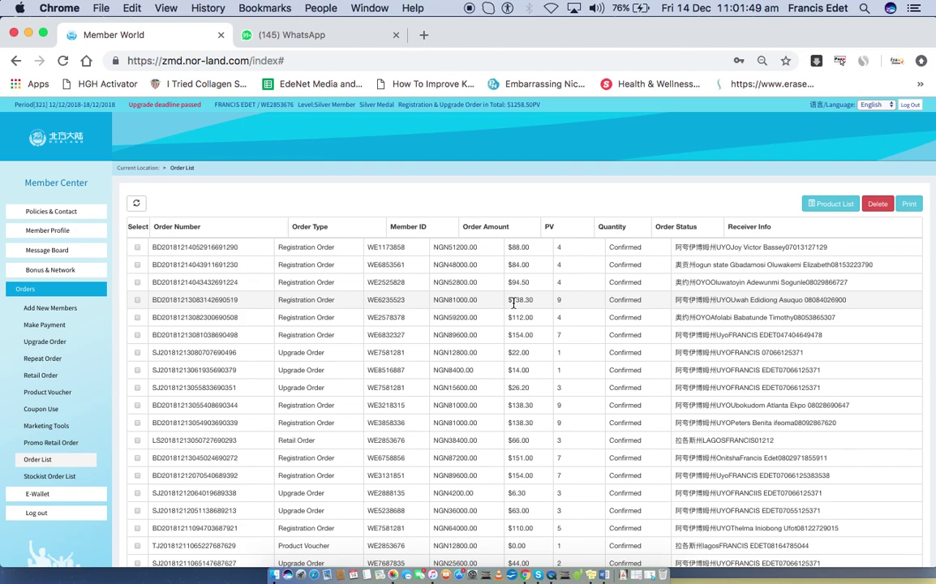
{"action": "key", "text": "super+Tab"}
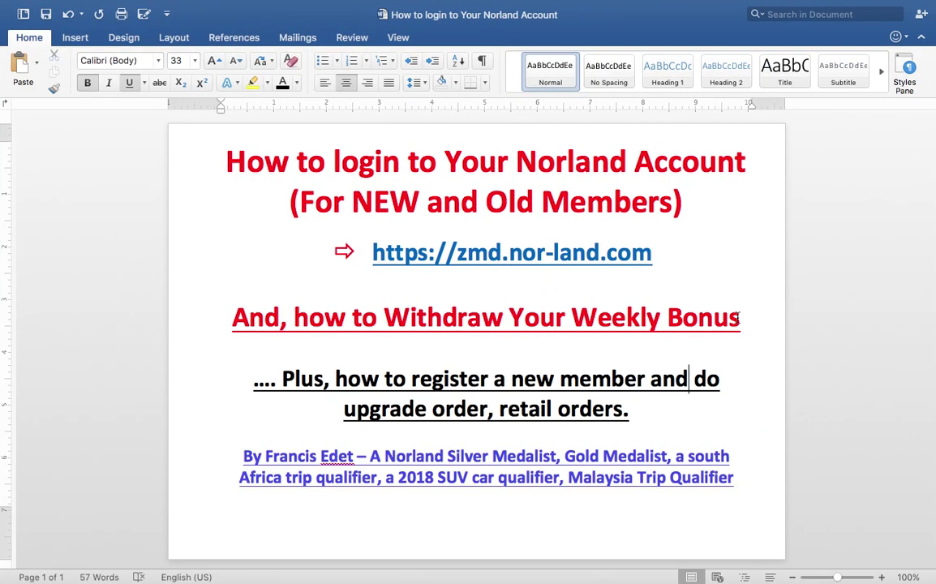
{"action": "left_click", "coordinate": [738, 318]}
{"action": "key", "text": "Return"}
{"action": "key", "text": "Return"}
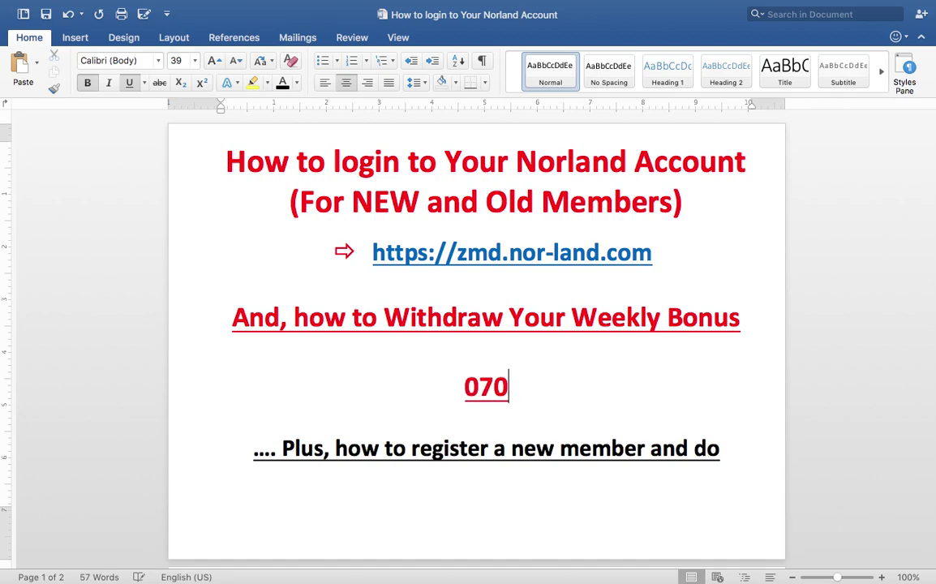
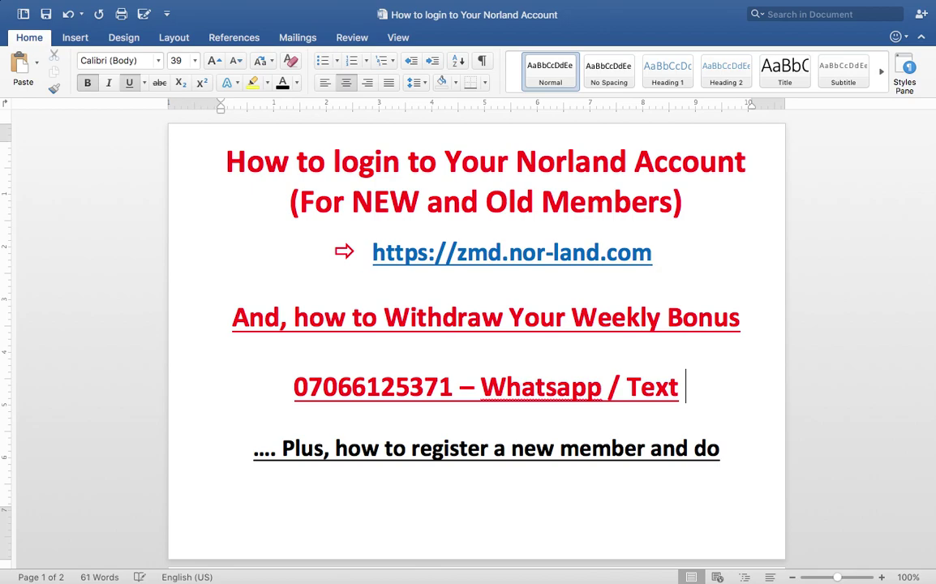
{"action": "key", "text": "Return"}
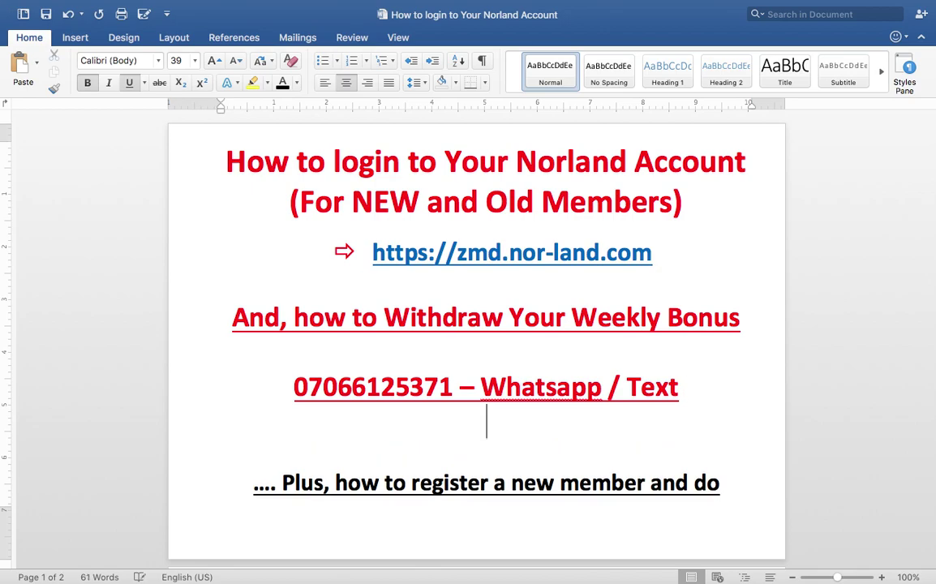
{"action": "type", "text": "(NO CALL "}
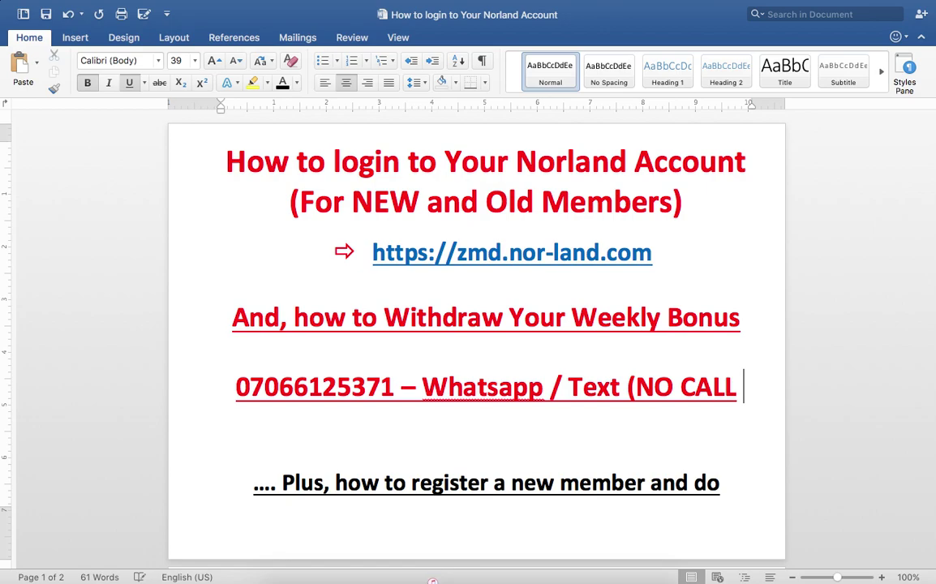
{"action": "type", "text": ")"}
Add a page-2 line reading 'Or You can call' followed by a second contact number
{"action": "key", "text": "Return"}
{"action": "key", "text": "Return"}
{"action": "key", "text": "Return"}
{"action": "type", "text": "Or "}
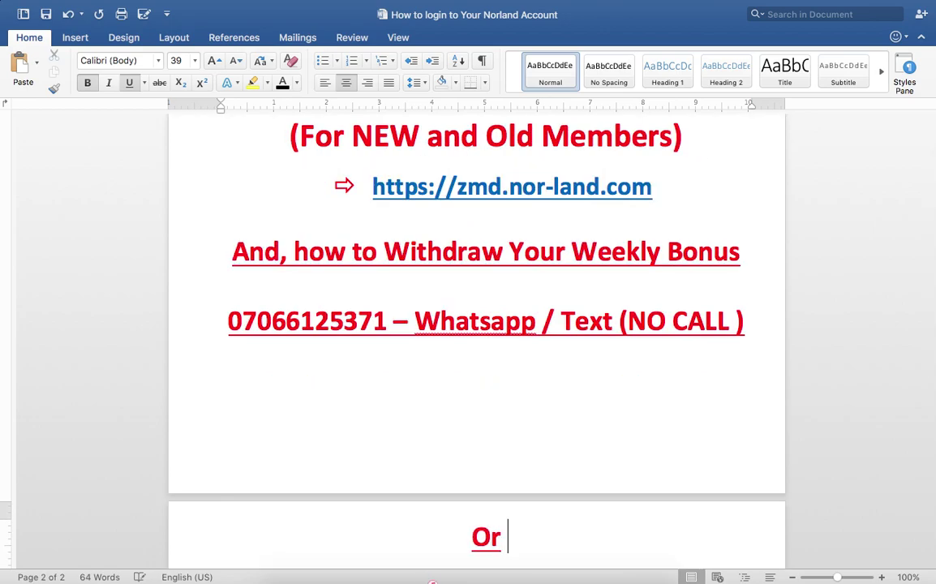
{"action": "type", "text": "You canc"}
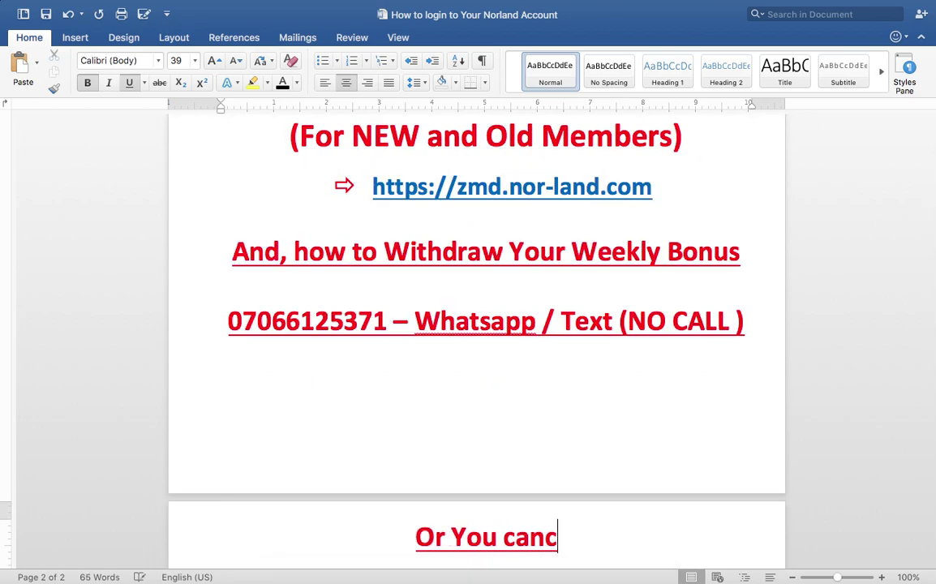
{"action": "key", "text": "BackSpace"}
{"action": "type", "text": "call"}
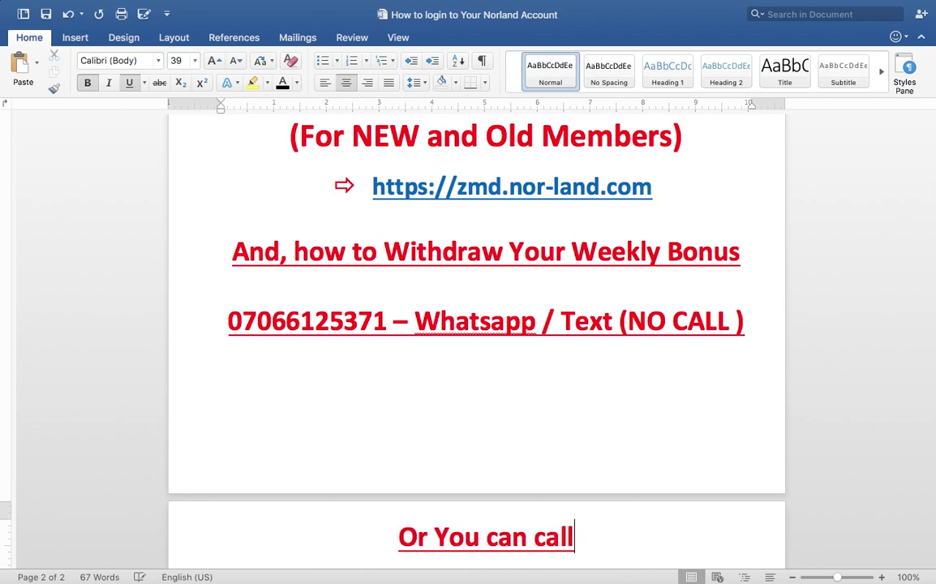
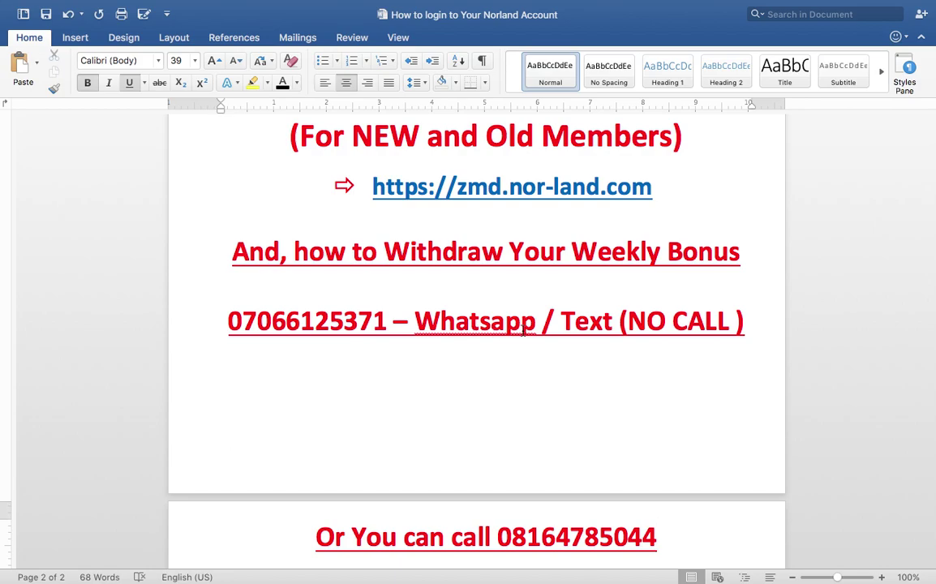
{"action": "scroll", "coordinate": [490, 398], "scroll_direction": "down", "scroll_amount": 3}
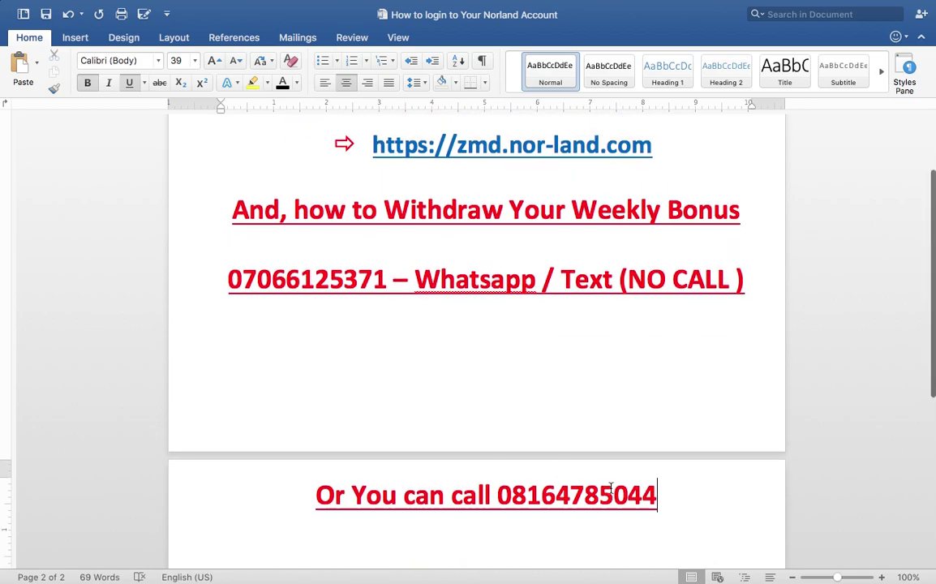
{"action": "scroll", "coordinate": [598, 503], "scroll_direction": "down", "scroll_amount": 8}
{"action": "scroll", "coordinate": [598, 503], "scroll_direction": "up", "scroll_amount": 7}
{"action": "scroll", "coordinate": [598, 503], "scroll_direction": "up", "scroll_amount": 6}
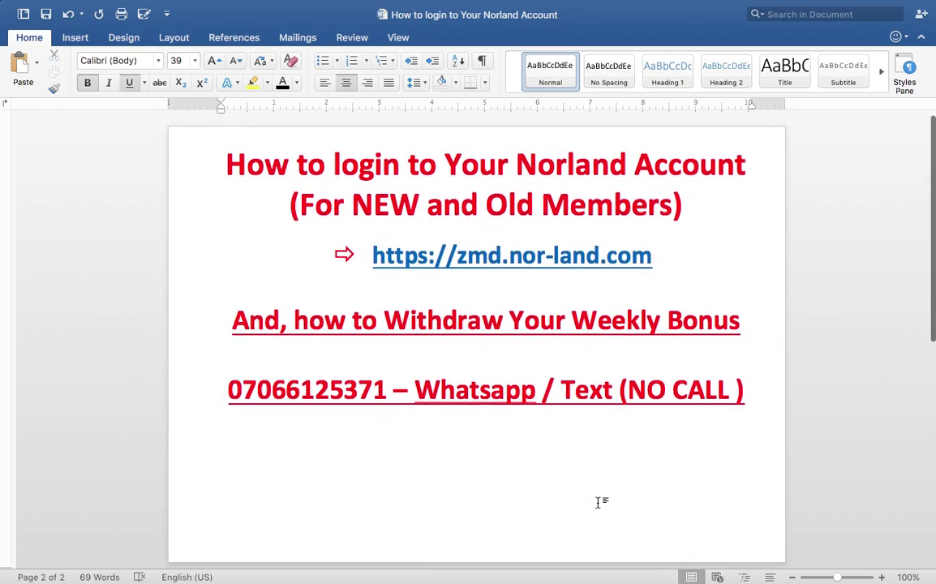